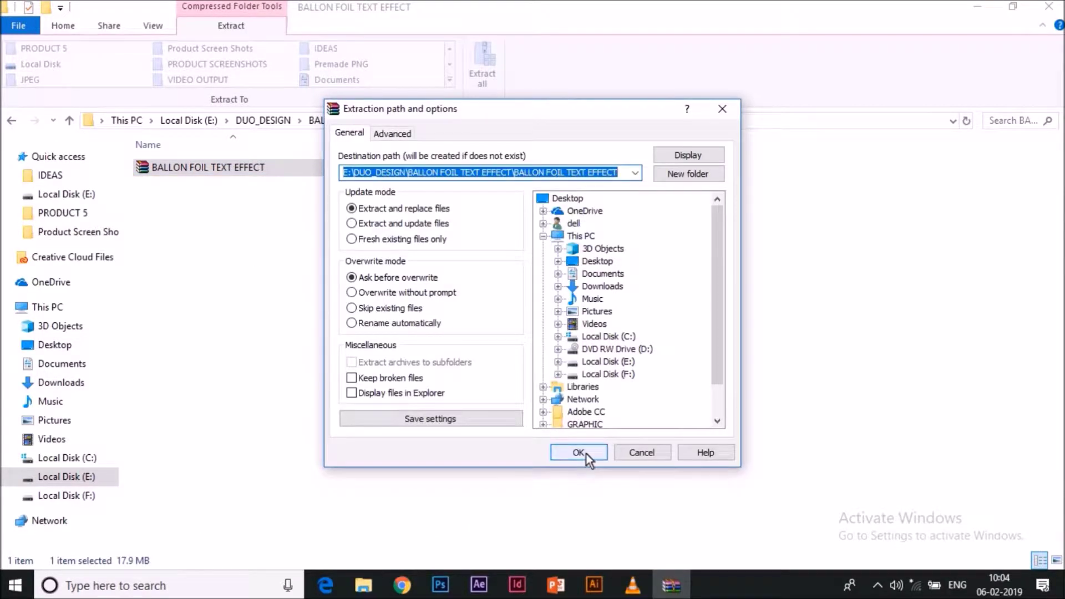
# Extract the BALLON FOIL TEXT EFFECT archive to its own folder and select that folder
pyautogui.click(578, 452)
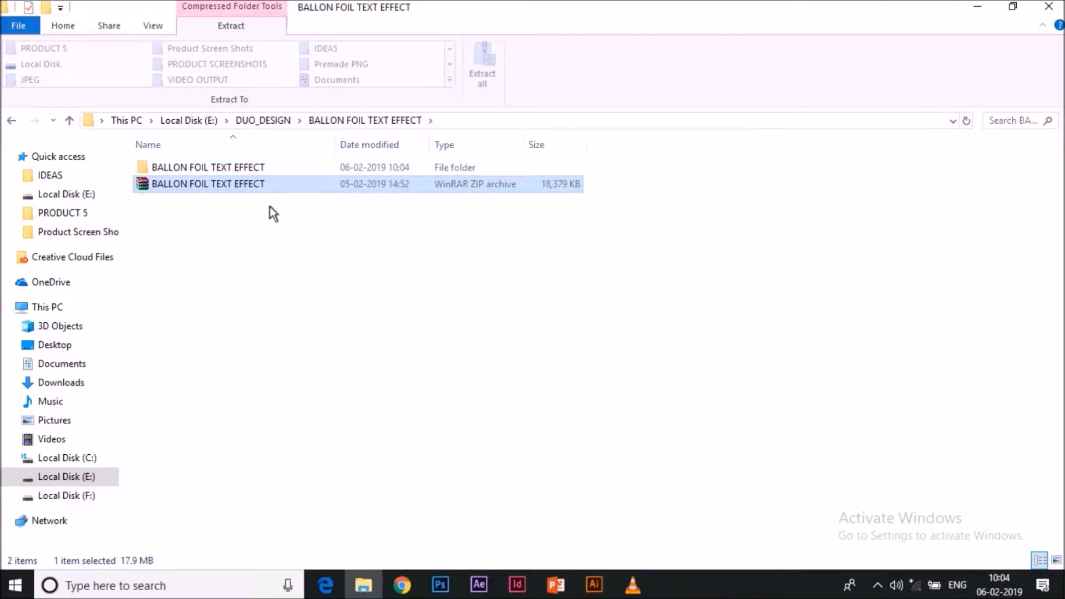
pyautogui.click(244, 168)
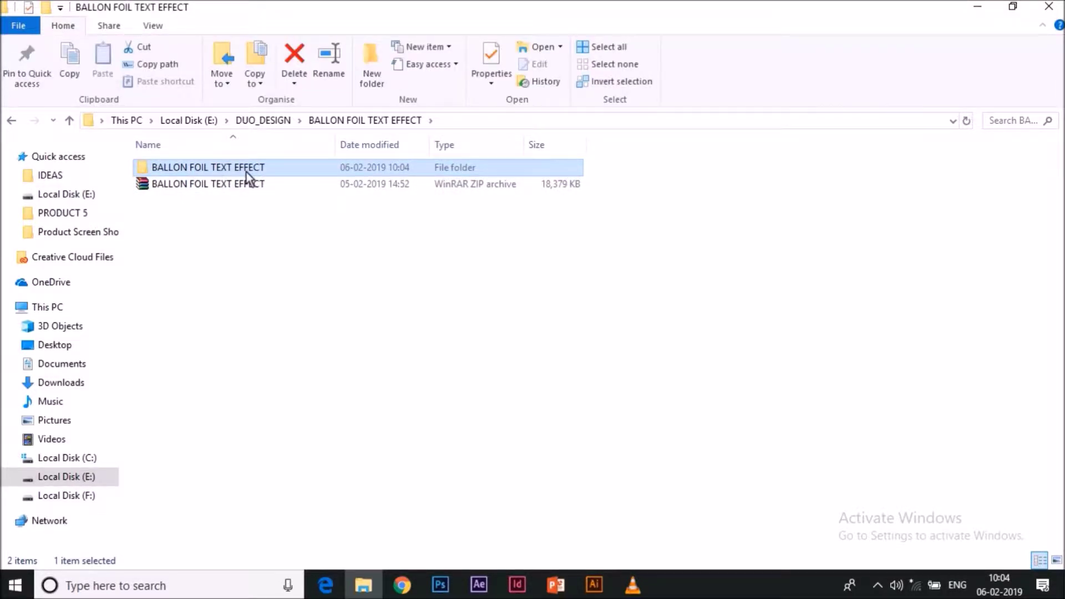
# Go into the extracted PRODUCT folder and open Balloon Foil Text Effect.psd in Photoshop
pyautogui.doubleClick(246, 171)
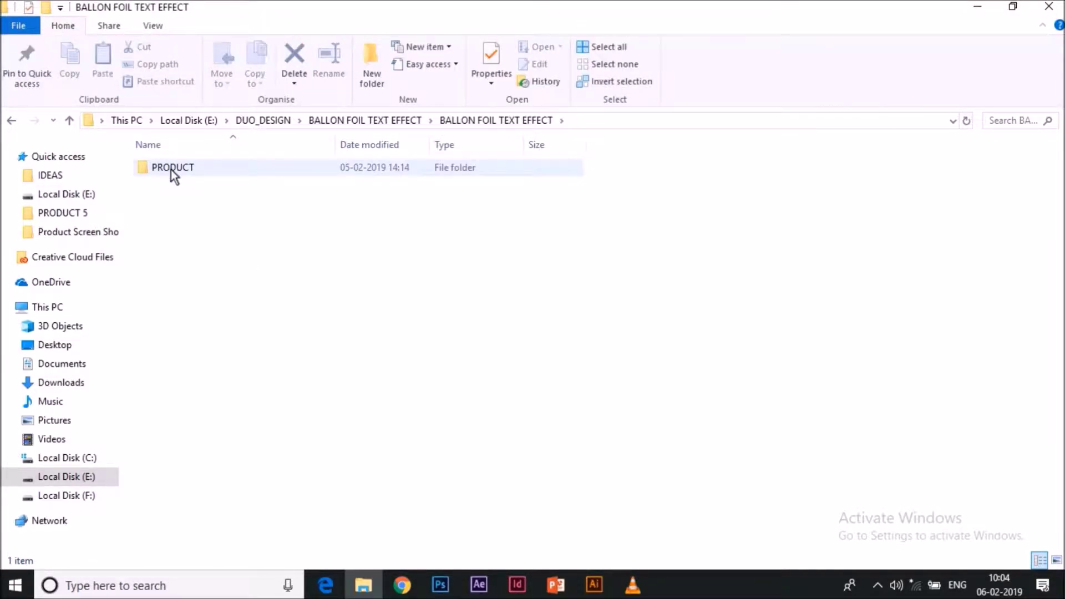
pyautogui.doubleClick(201, 169)
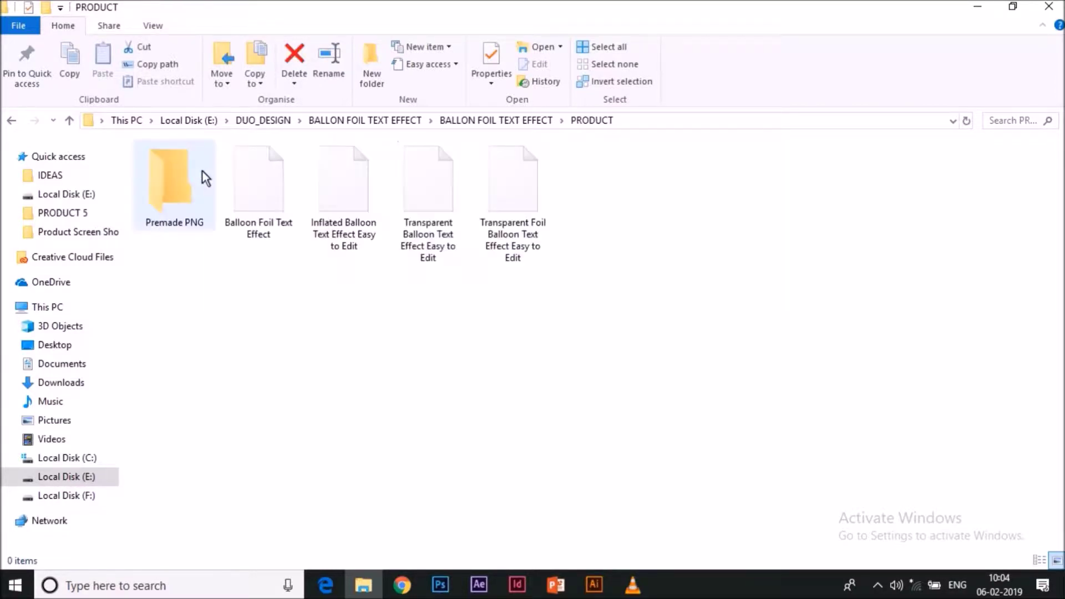
pyautogui.moveTo(577, 335); pyautogui.dragTo(221, 141)
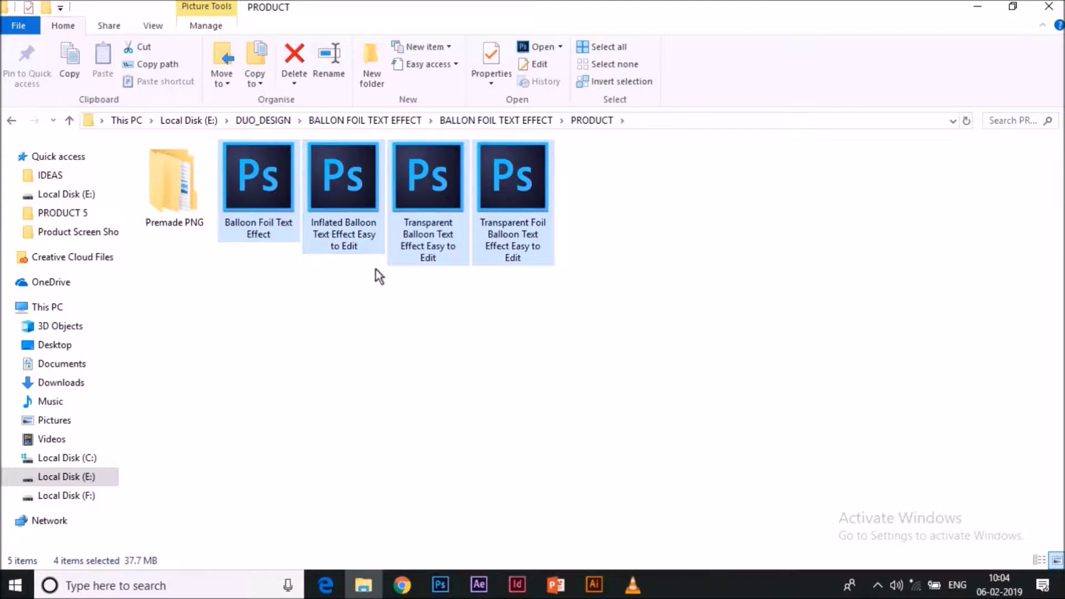
pyautogui.click(267, 178)
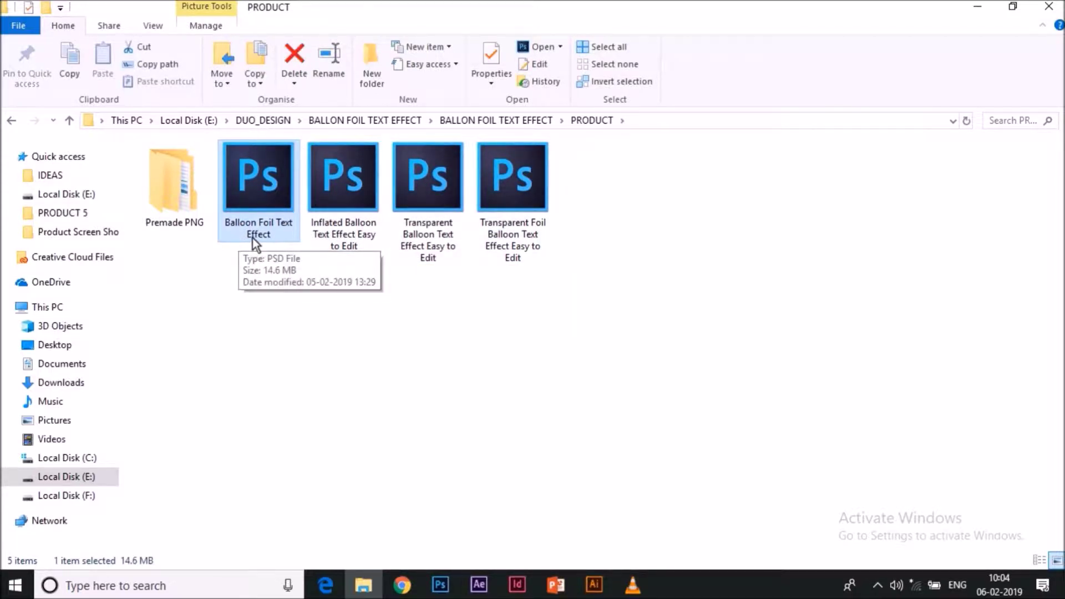
pyautogui.doubleClick(276, 185)
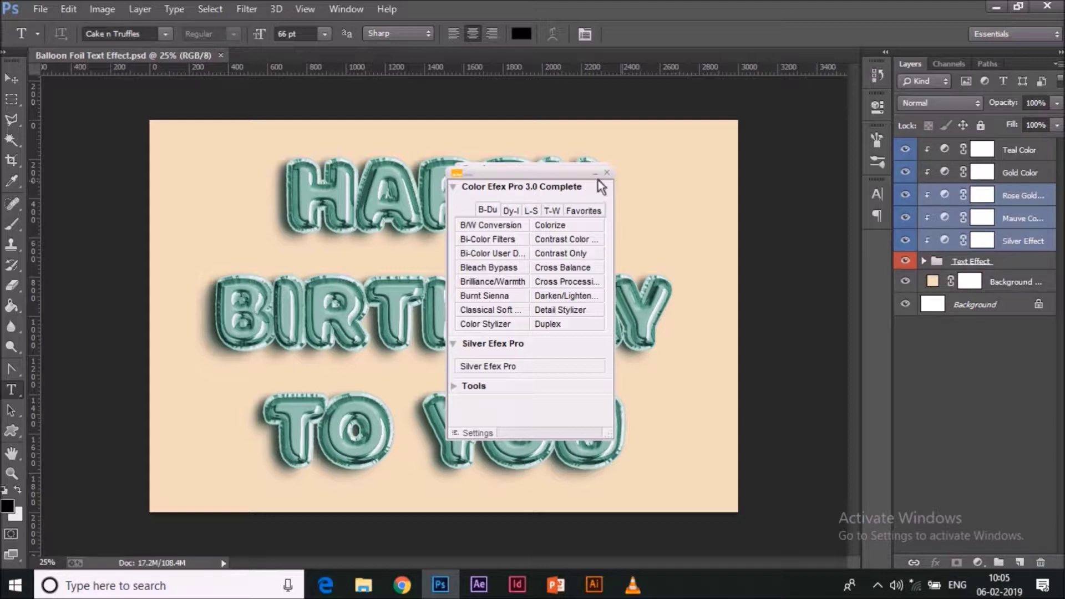
# Close the Color Efex Pro panel, switch to the Move tool, and select the Text Effect group
pyautogui.click(607, 172)
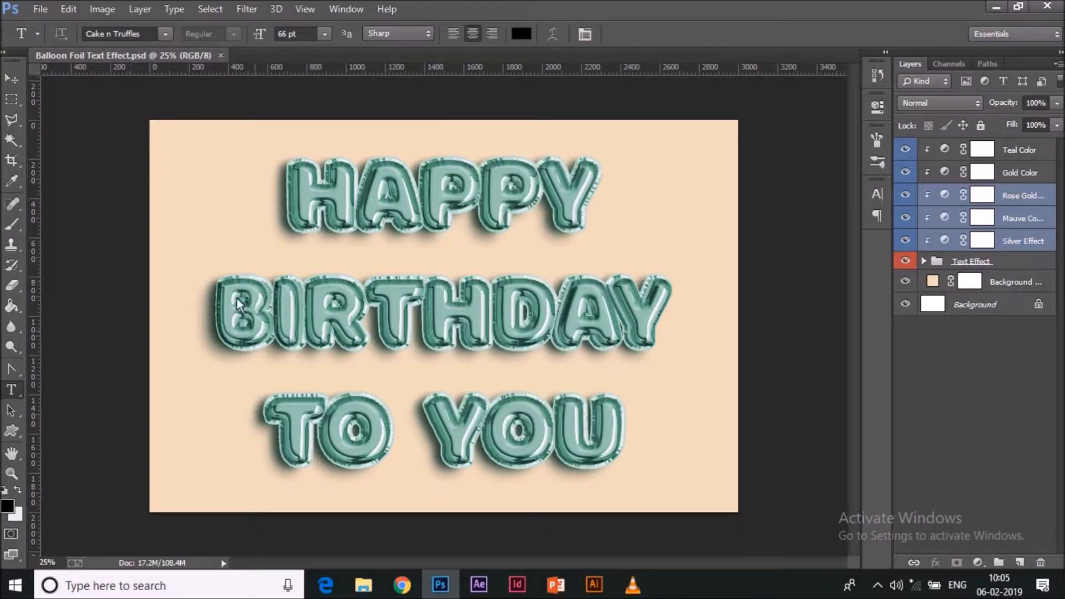
pyautogui.click(14, 78)
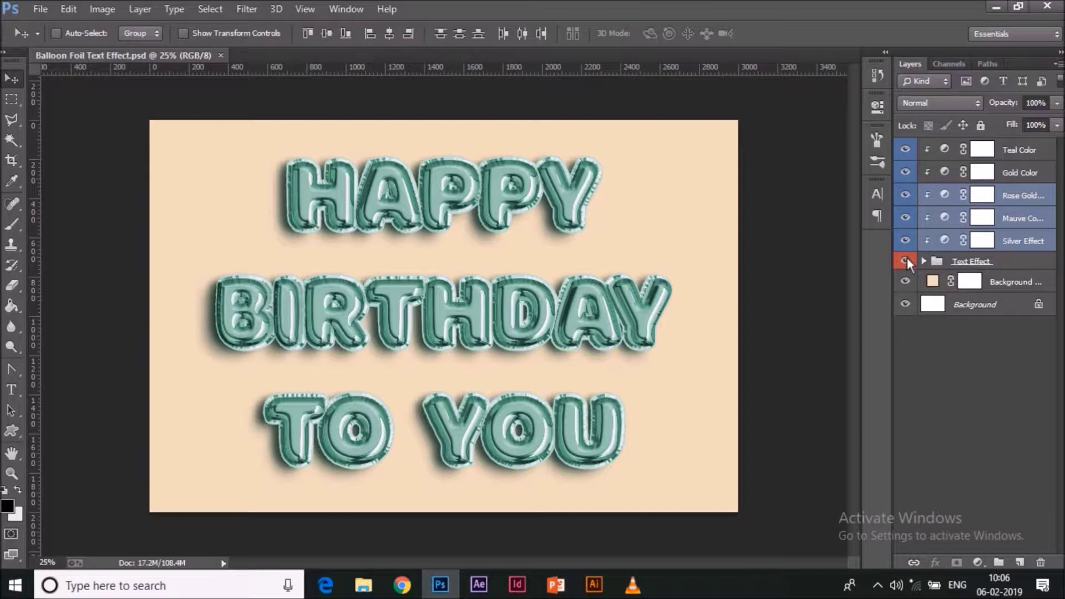
pyautogui.click(943, 264)
# Turn Mauve Color back on, expand the Text Effect group, and open the first Add Your Text smart object
pyautogui.click(924, 262)
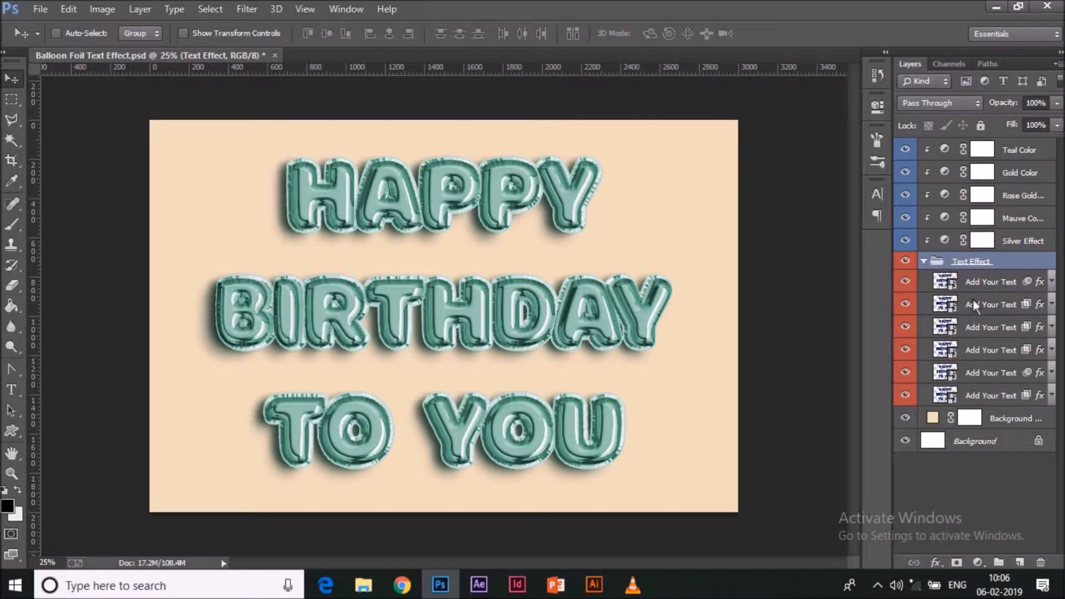
pyautogui.click(924, 261)
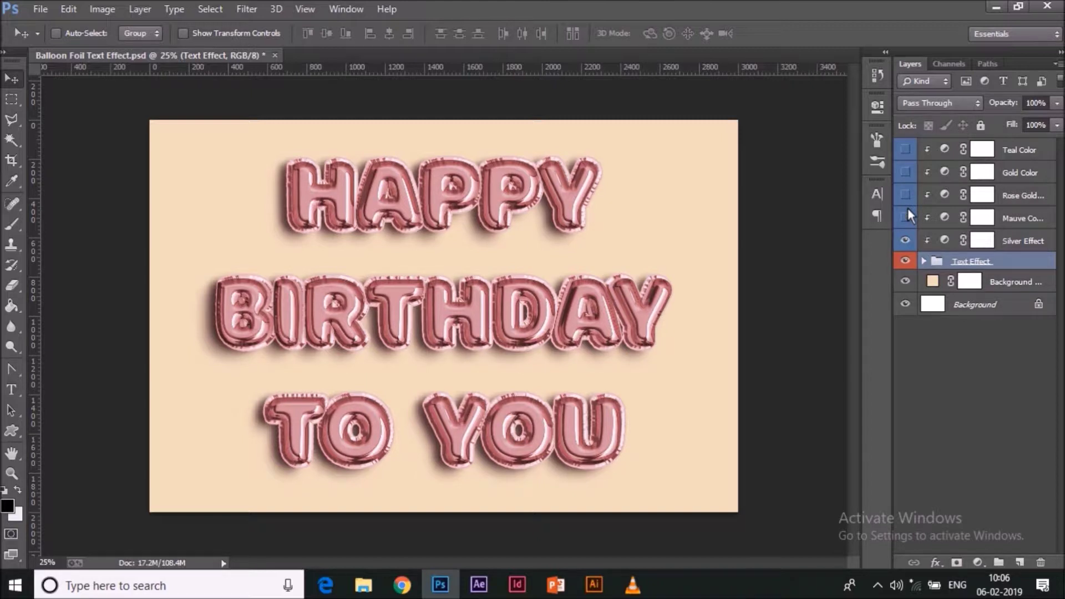
pyautogui.click(913, 216)
pyautogui.click(924, 261)
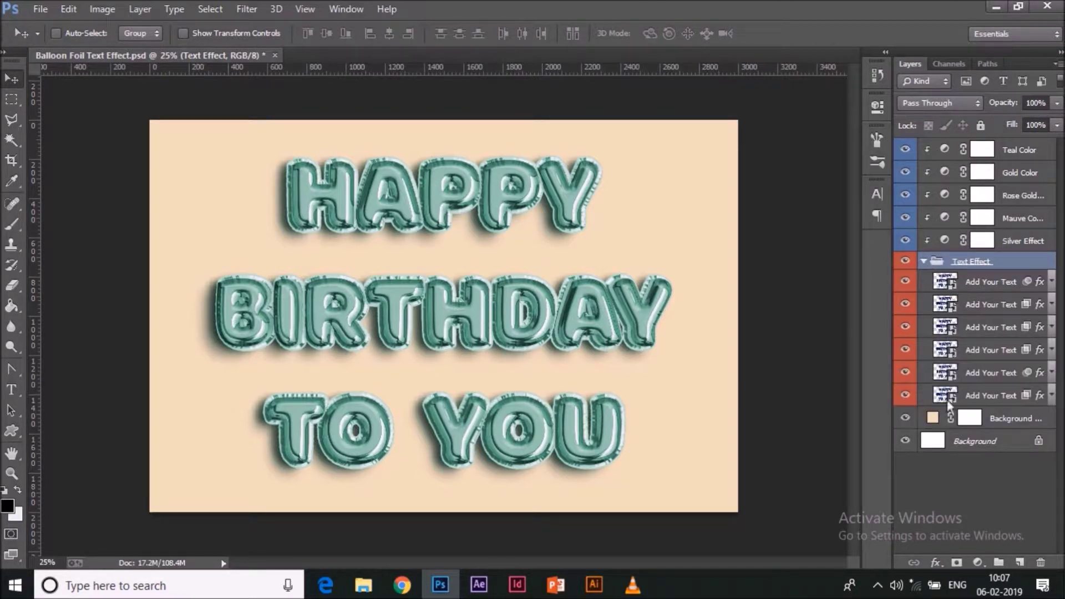
pyautogui.doubleClick(946, 282)
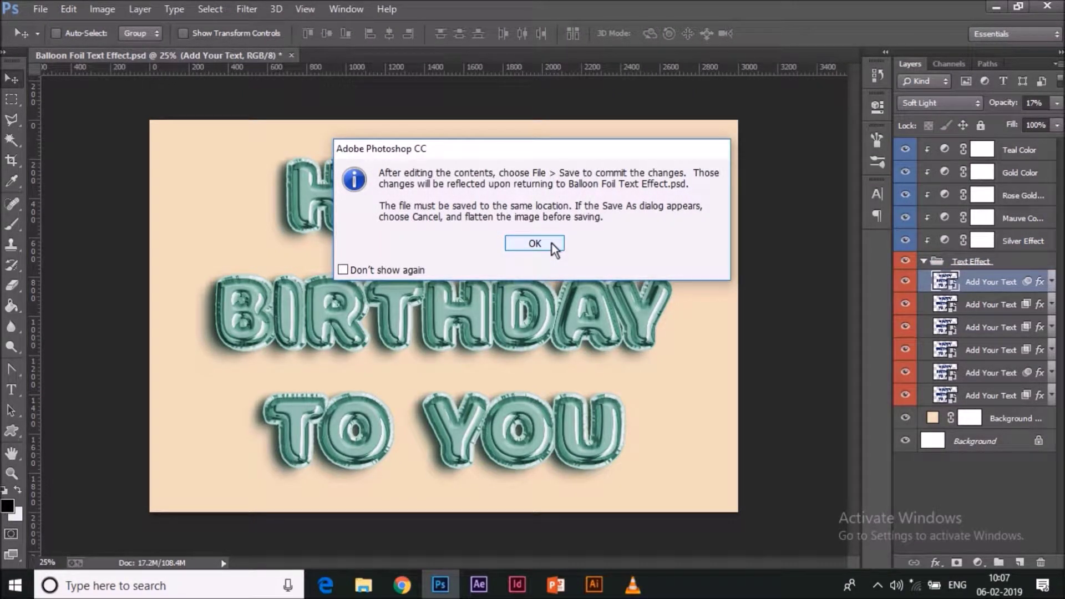
# Open the first Add Your Text smart object, return to the mockup, and open the next one
pyautogui.click(551, 244)
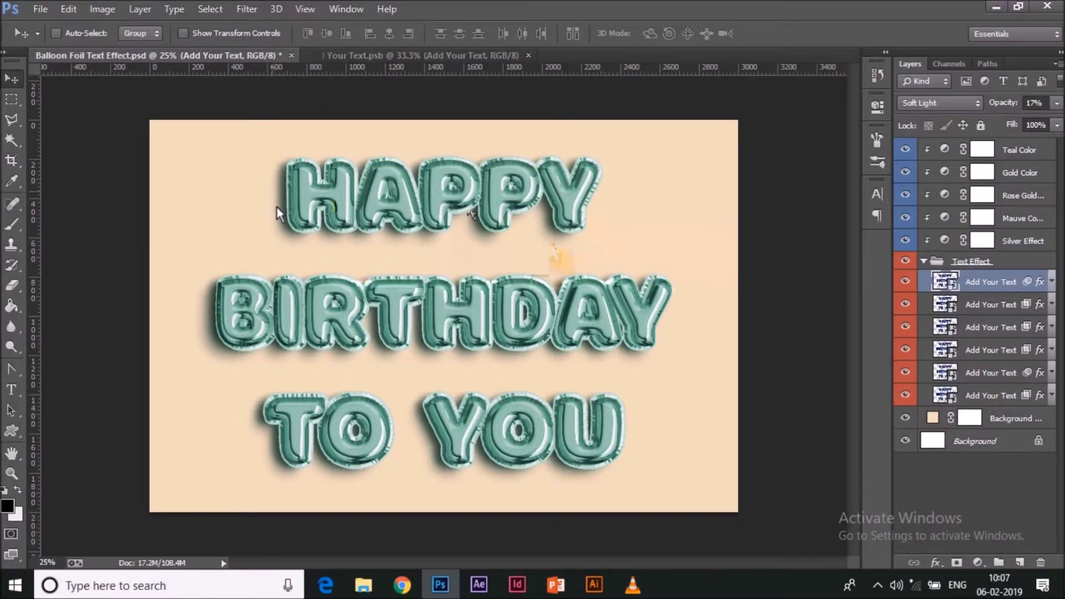
pyautogui.click(227, 53)
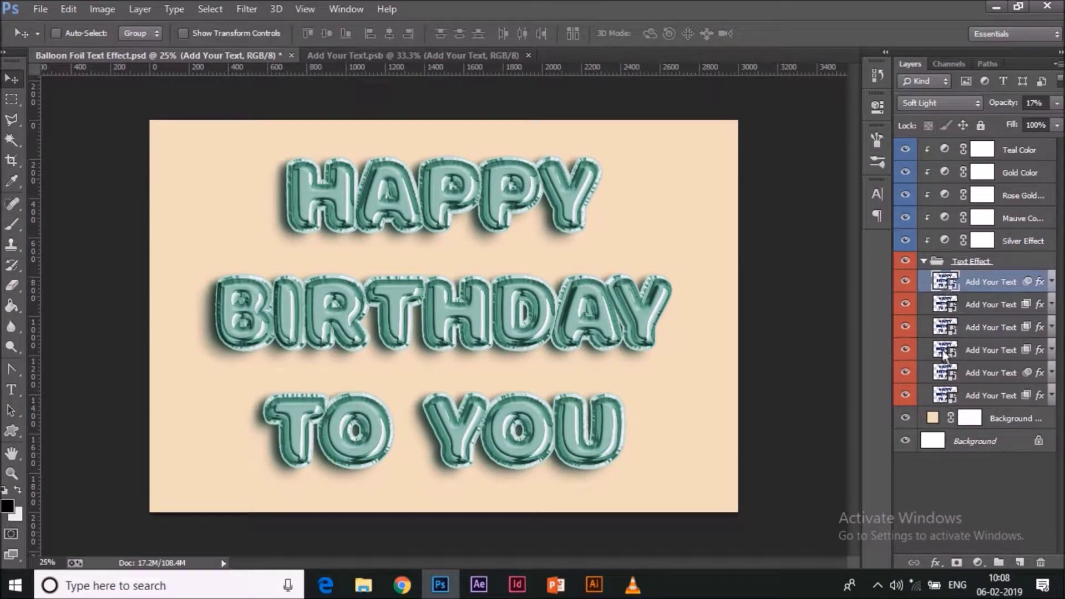
pyautogui.doubleClick(945, 304)
# Open the third Add Your Text smart object from the balloon mockup
pyautogui.click(543, 242)
pyautogui.click(240, 54)
pyautogui.doubleClick(945, 327)
pyautogui.click(524, 244)
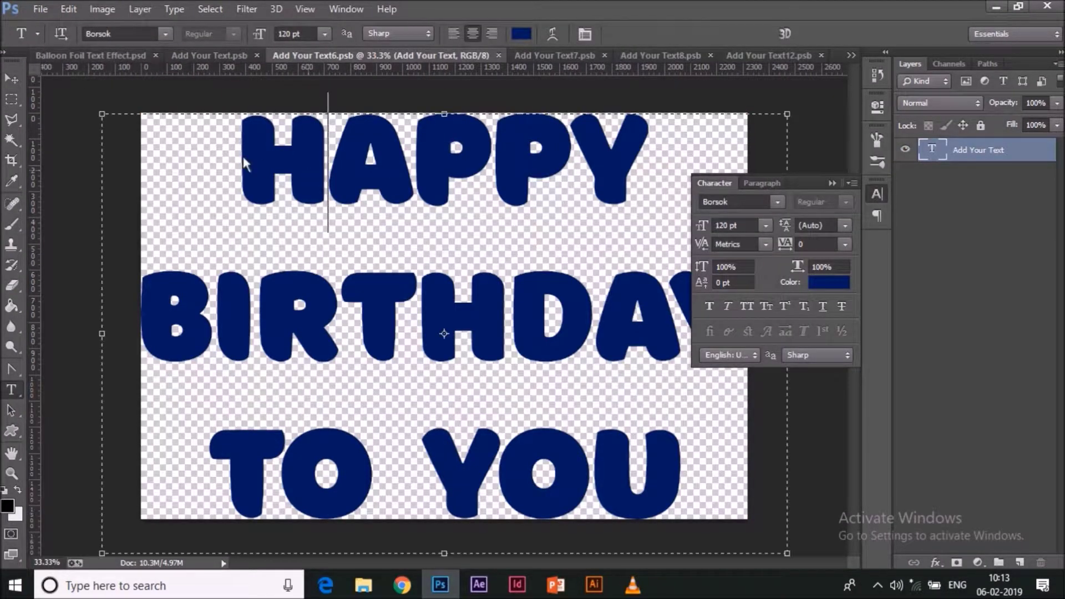
# Set all of the HAPPY BIRTHDAY text in Cooper Black
pyautogui.click(243, 156)
pyautogui.hotkey('ctrl', 'a')
pyautogui.click(148, 35)
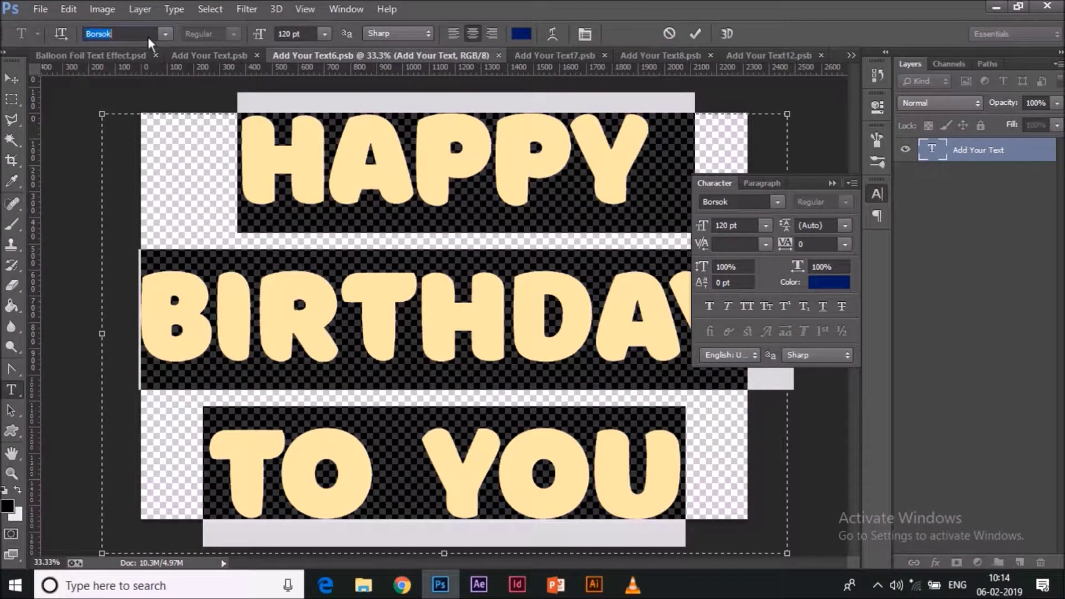
pyautogui.write('Co')
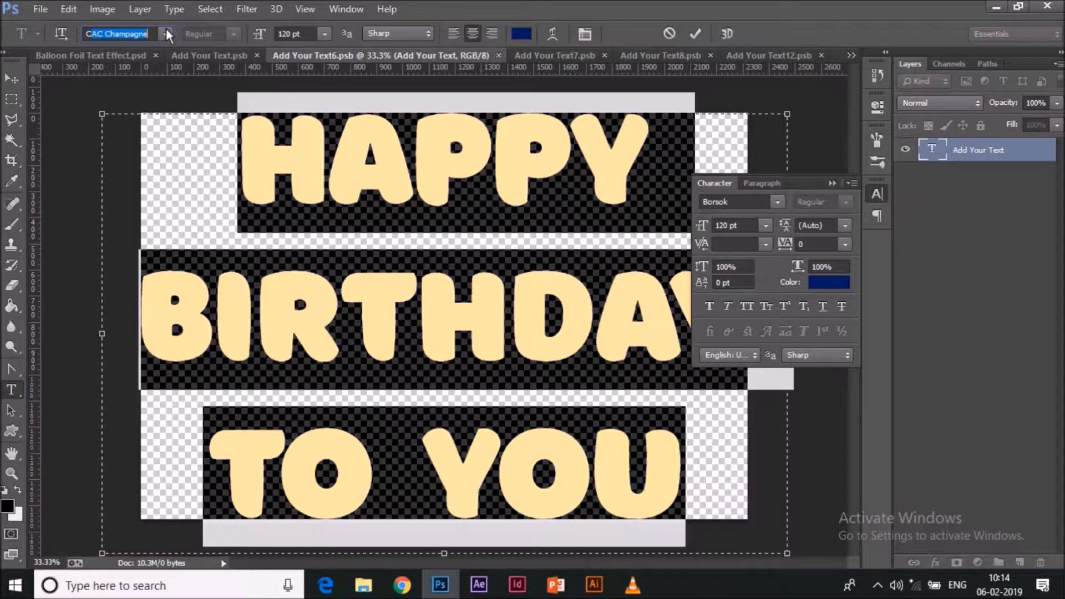
pyautogui.click(166, 32)
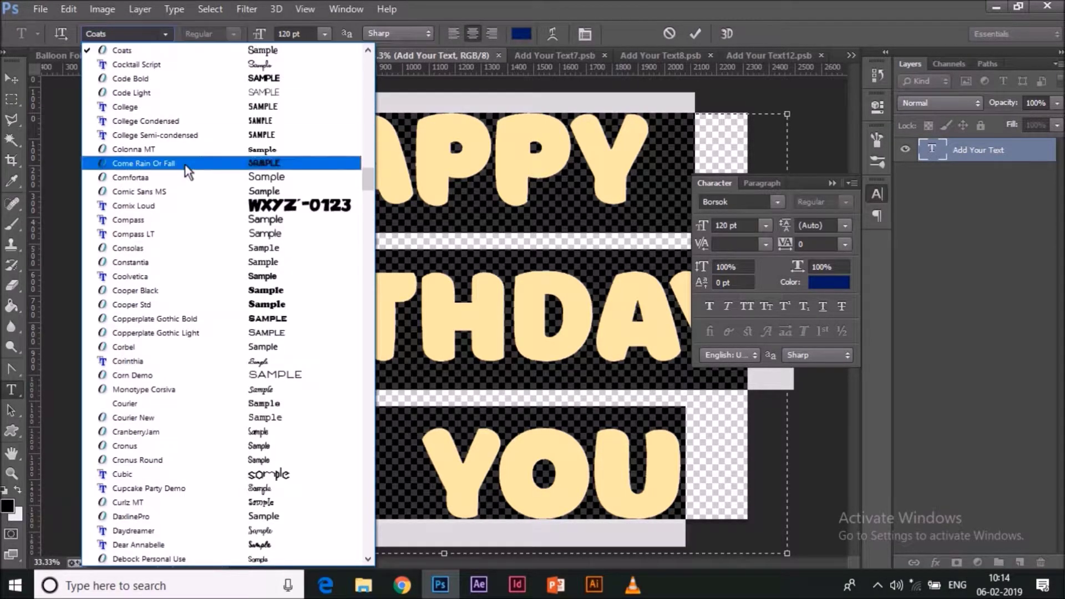
pyautogui.scroll(2, 199, 87)
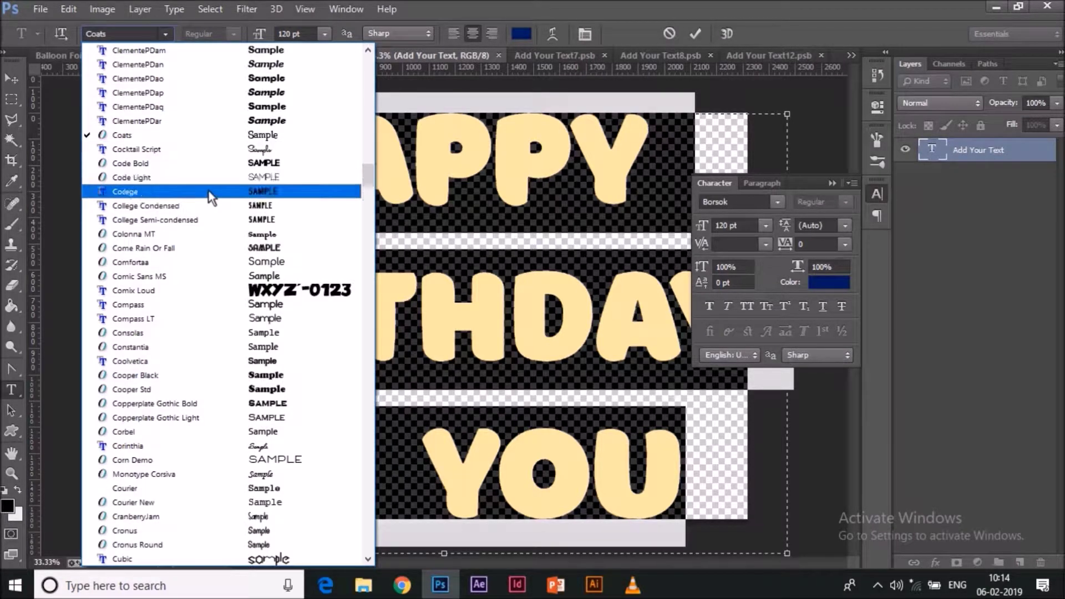
pyautogui.scroll(2, 238, 182)
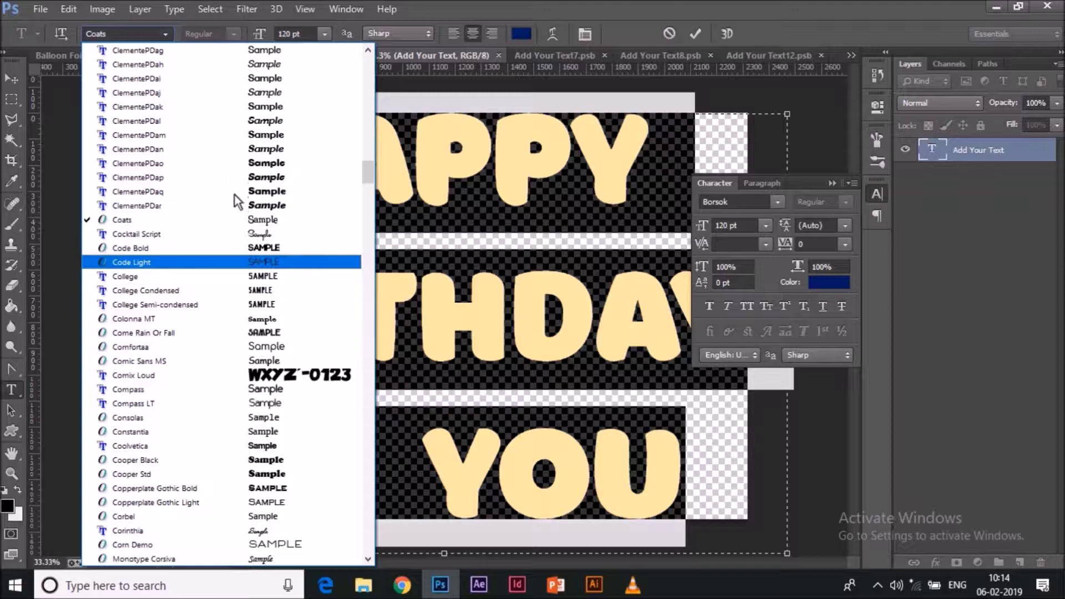
pyautogui.click(250, 462)
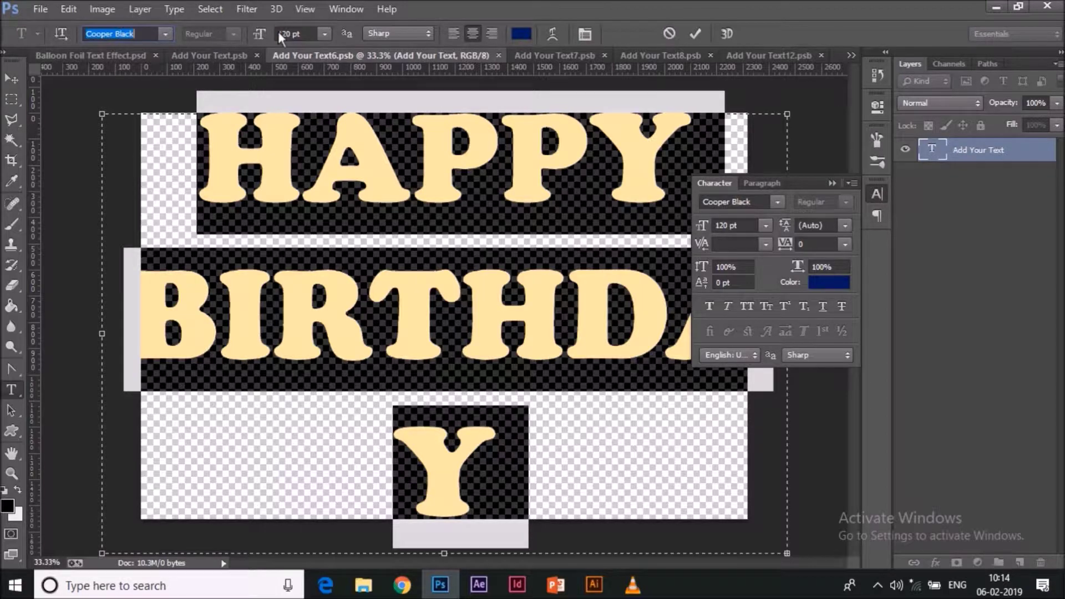
# Make the text 72 pt, add a blank line above HAPPY, and save the smart object
pyautogui.click(300, 31)
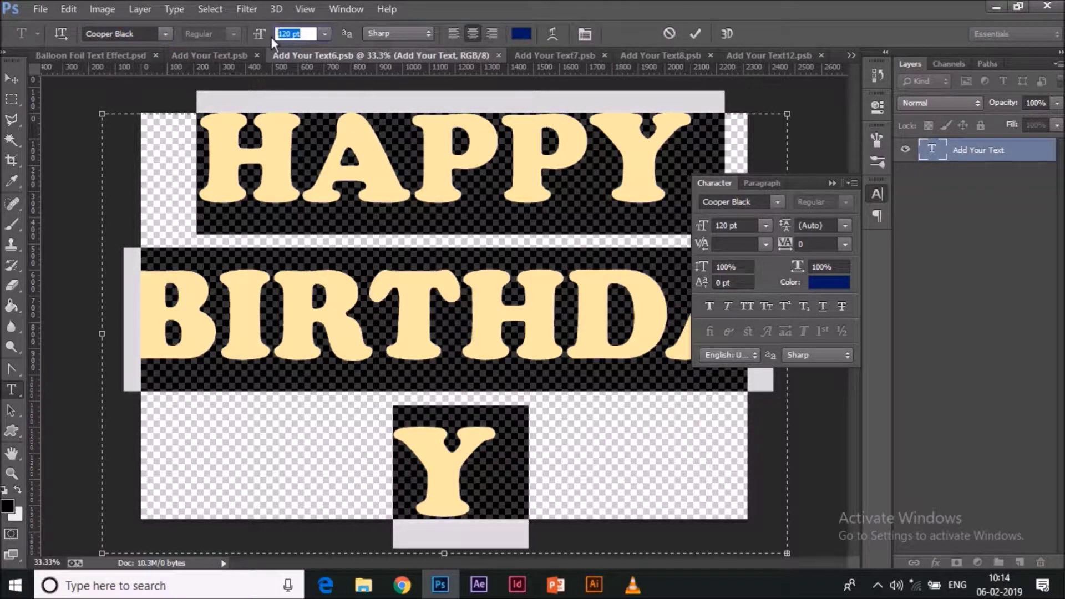
pyautogui.write('72')
pyautogui.press('Return')
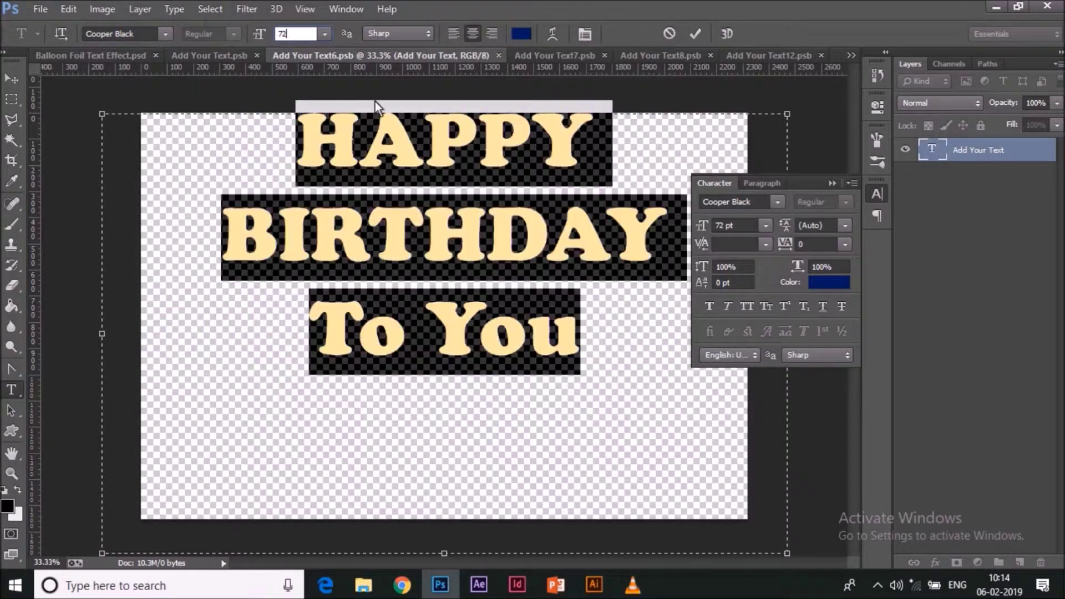
pyautogui.click(288, 145)
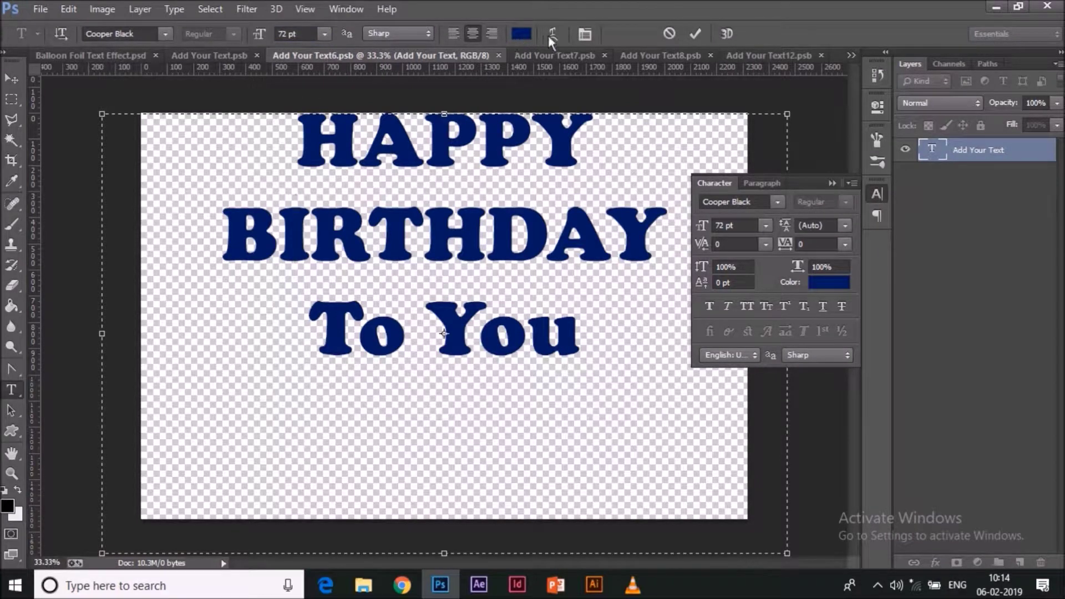
pyautogui.press('Return')
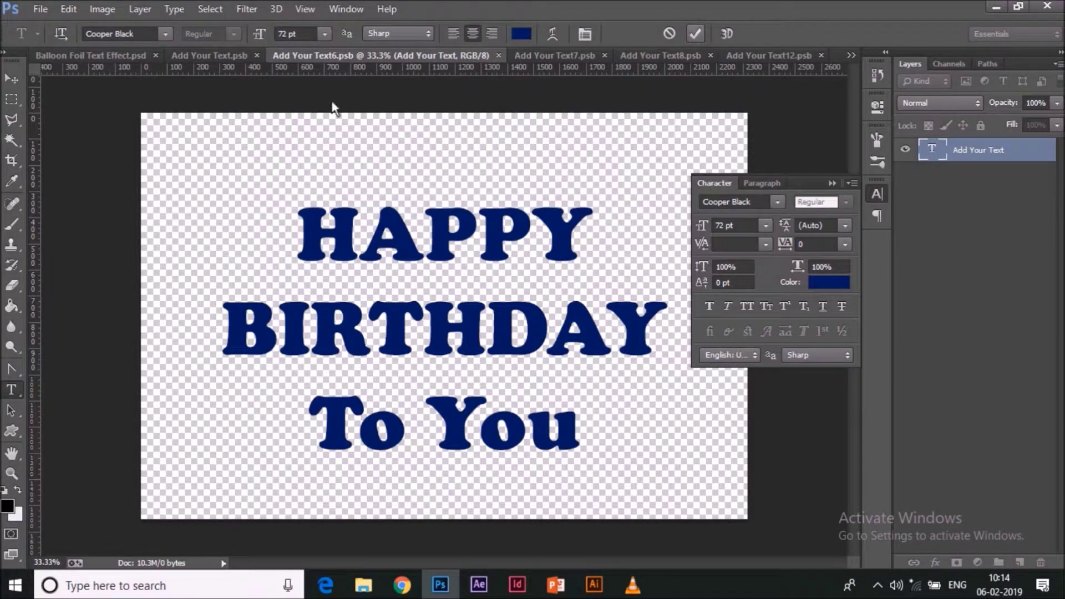
pyautogui.click(333, 109)
pyautogui.hotkey('ctrl', 's')
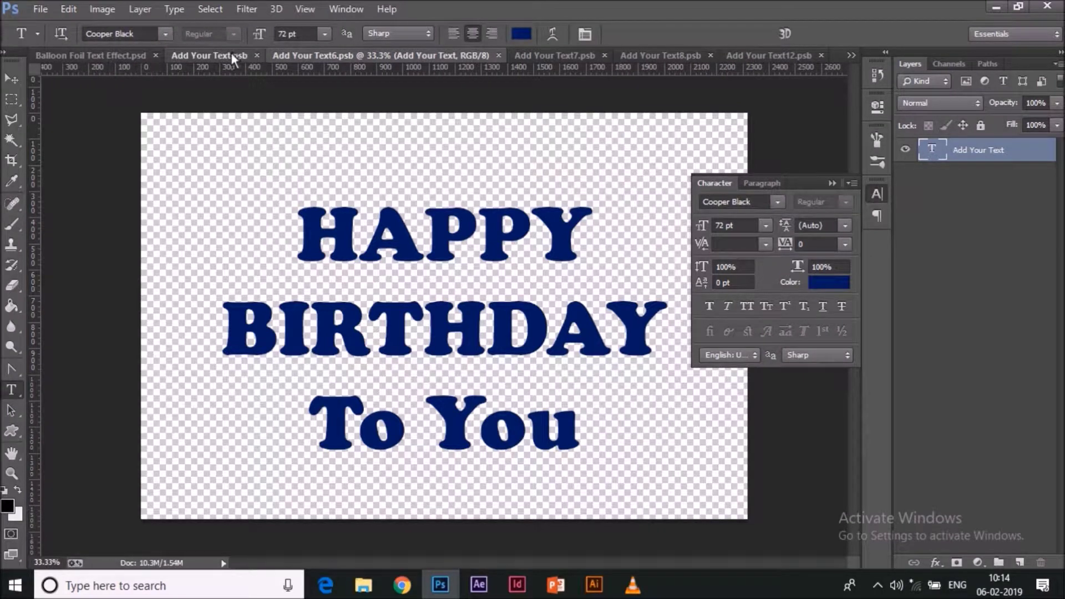
# Save Add Your Text.psb, then set Add Your Text7's text in Cooper Black
pyautogui.click(209, 55)
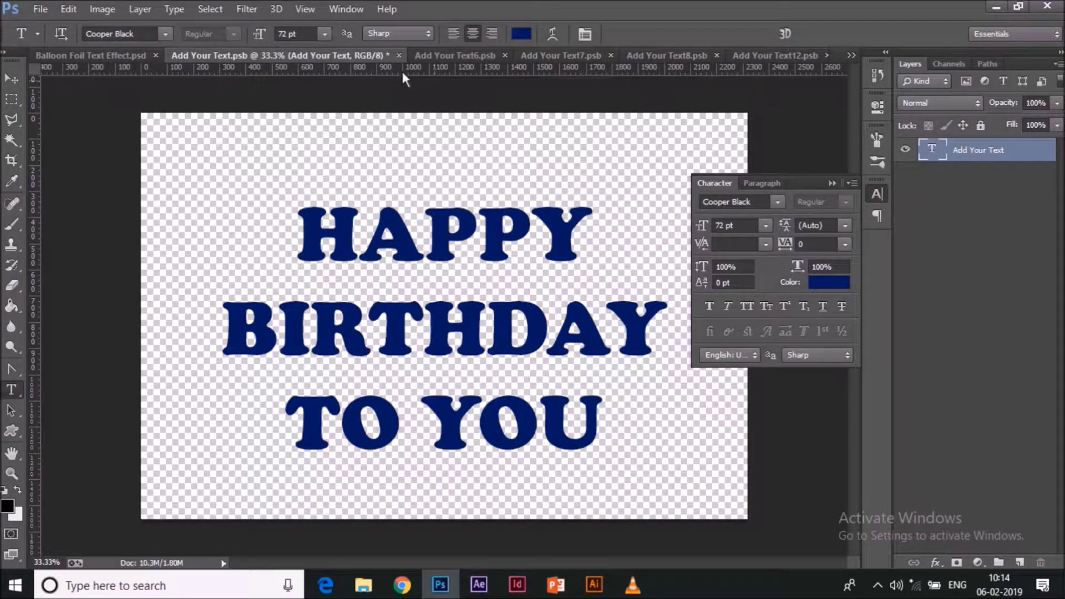
pyautogui.hotkey('ctrl', 's')
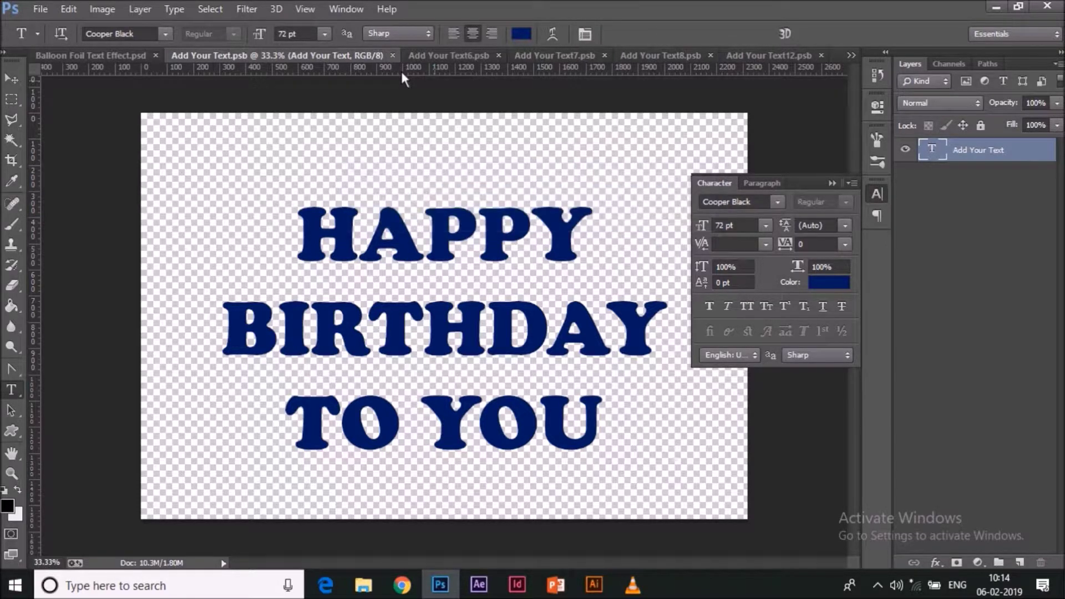
pyautogui.click(561, 55)
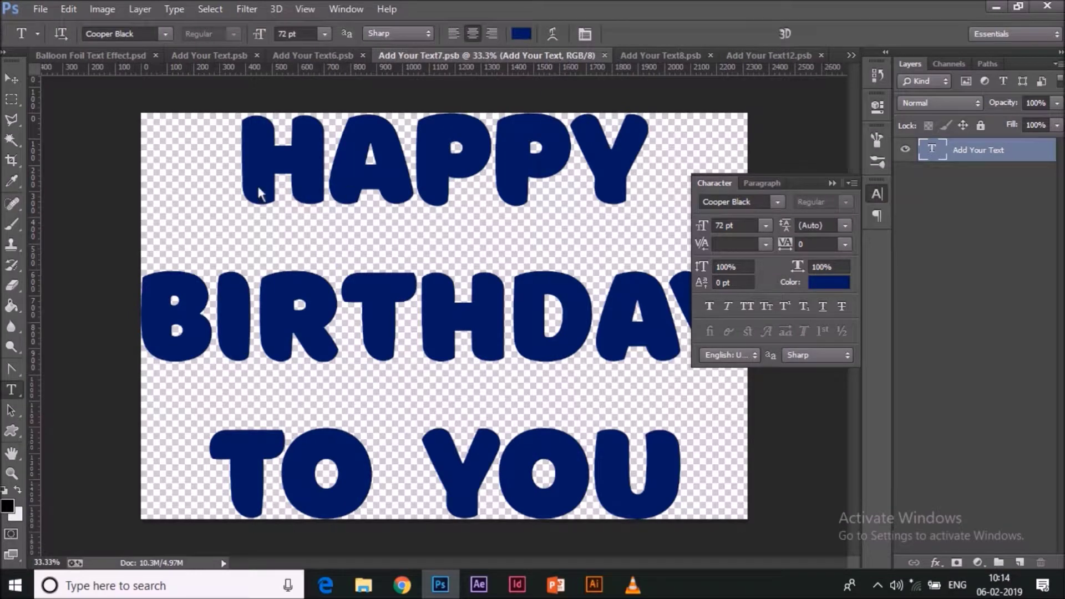
pyautogui.click(245, 155)
pyautogui.hotkey('ctrl', 'a')
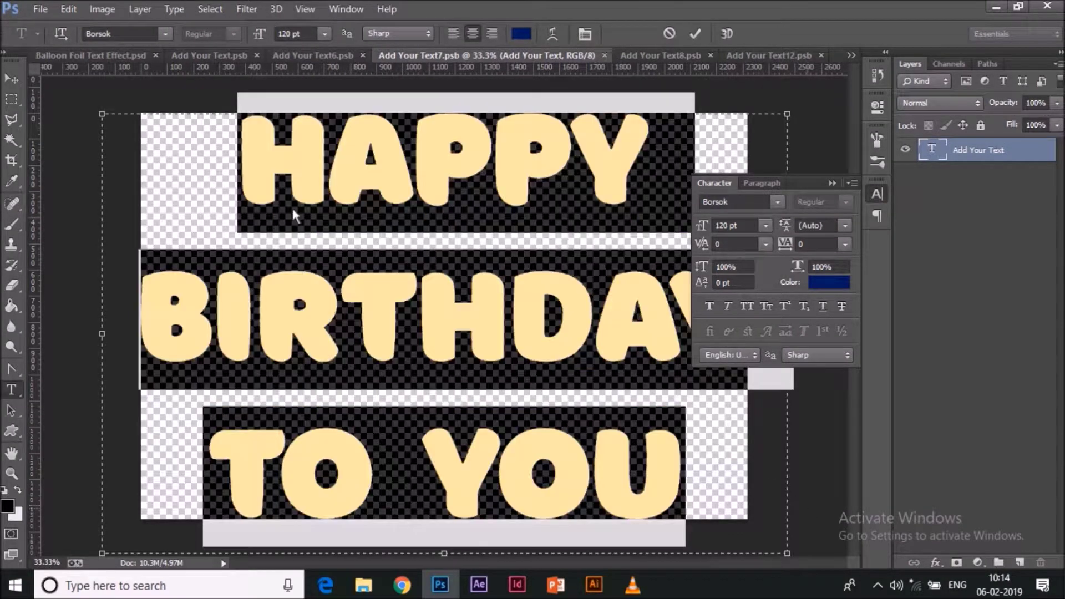
pyautogui.click(151, 35)
pyautogui.write('copp')
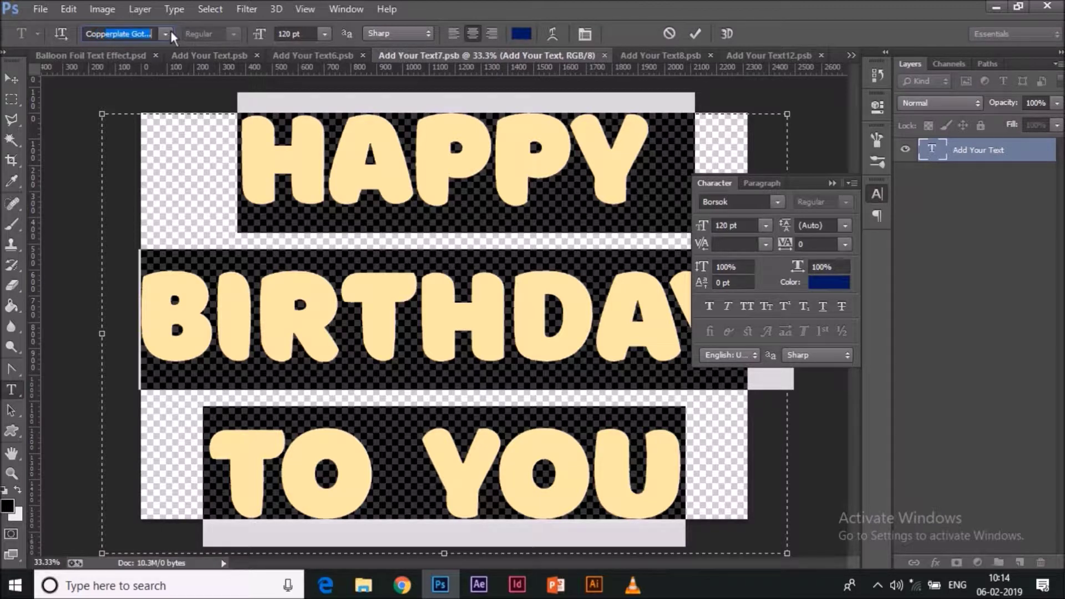
pyautogui.click(171, 32)
pyautogui.scroll(1, 171, 144)
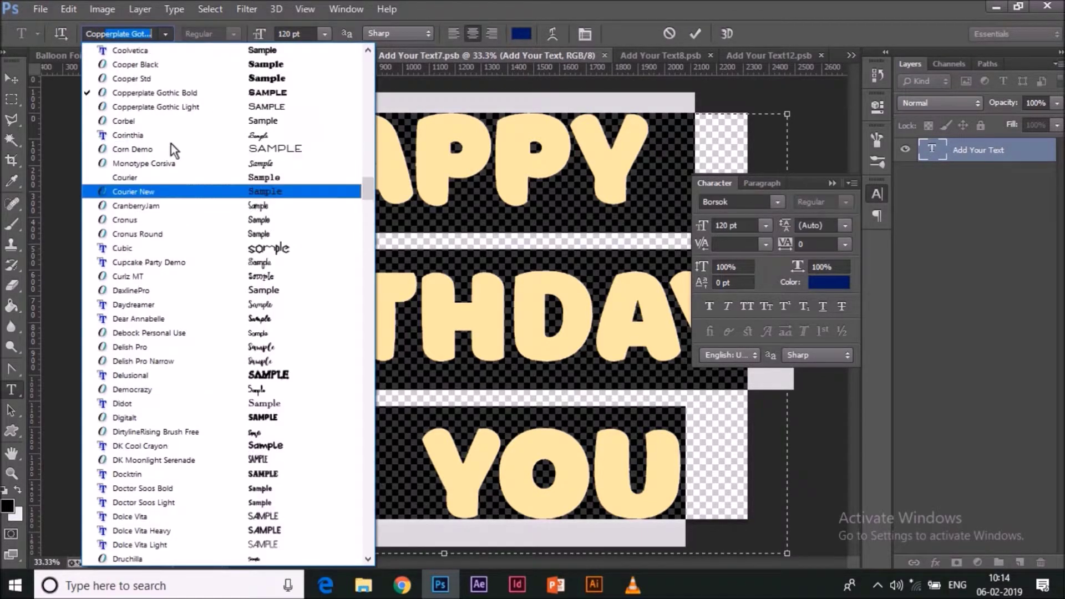
pyautogui.click(186, 65)
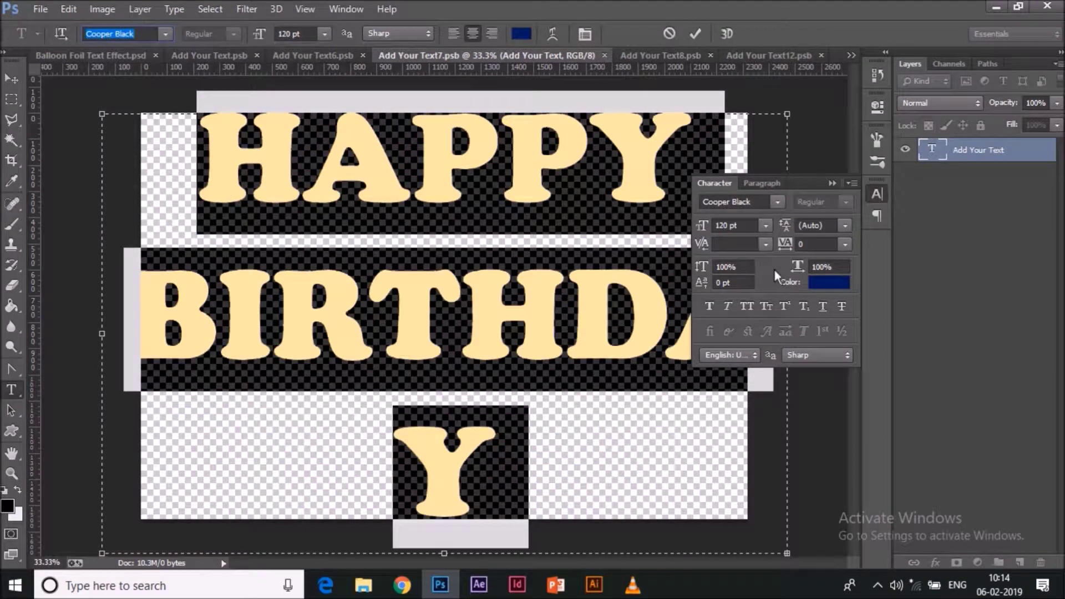
# Make Add Your Text7's text 72 pt with a blank line above HAPPY
pyautogui.click(297, 34)
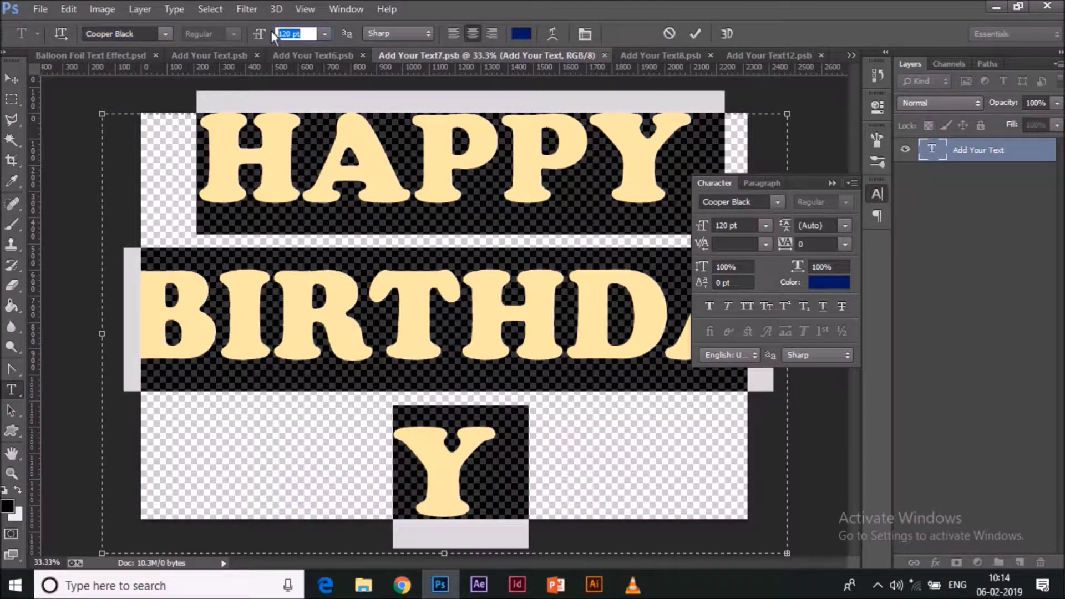
pyautogui.write('72')
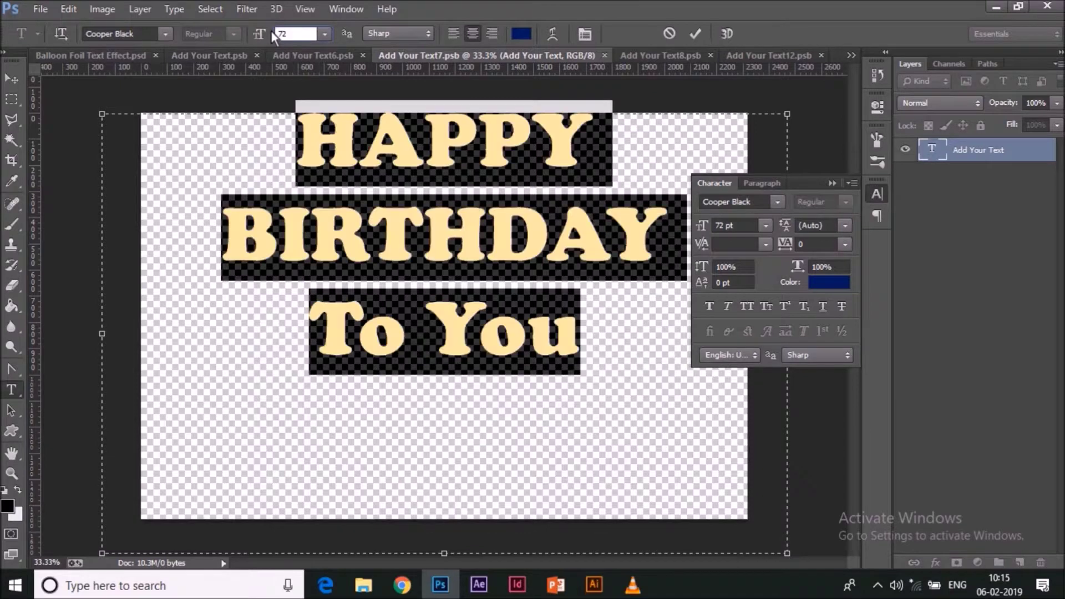
pyautogui.click(301, 144)
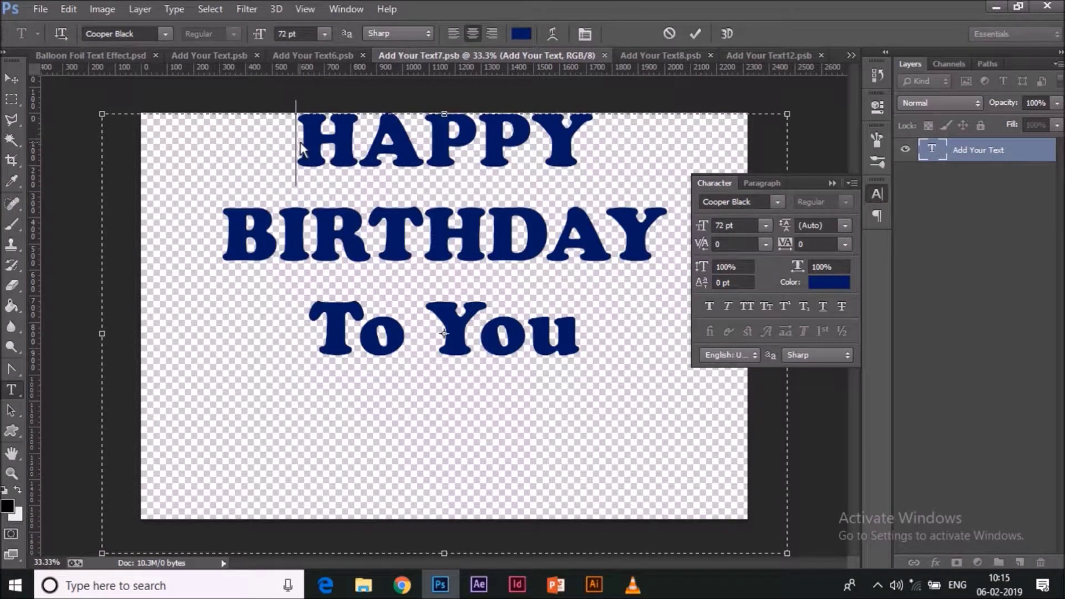
pyautogui.press('Return')
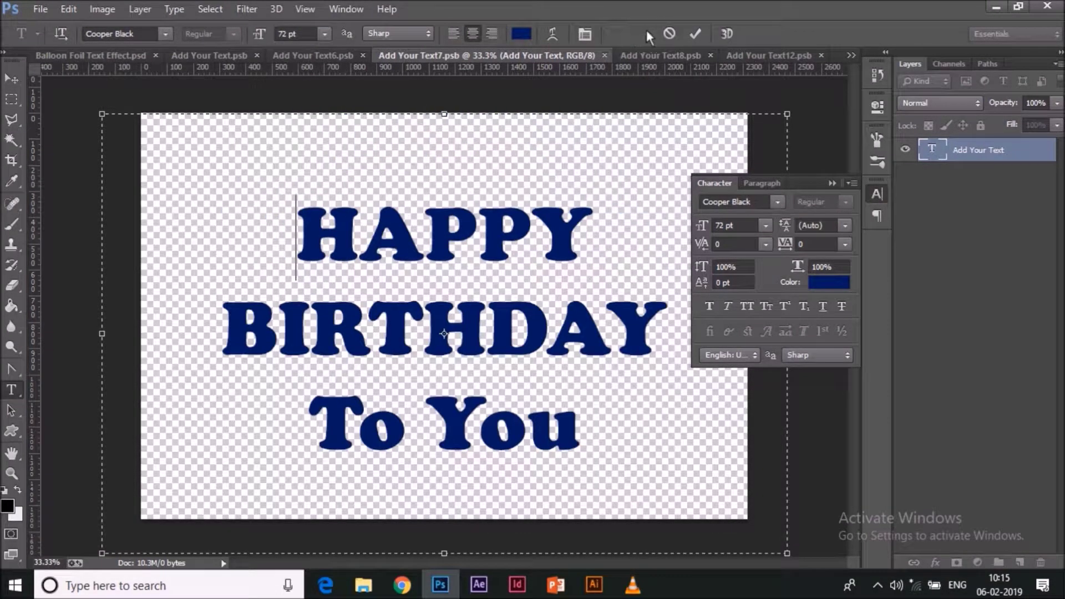
pyautogui.click(696, 32)
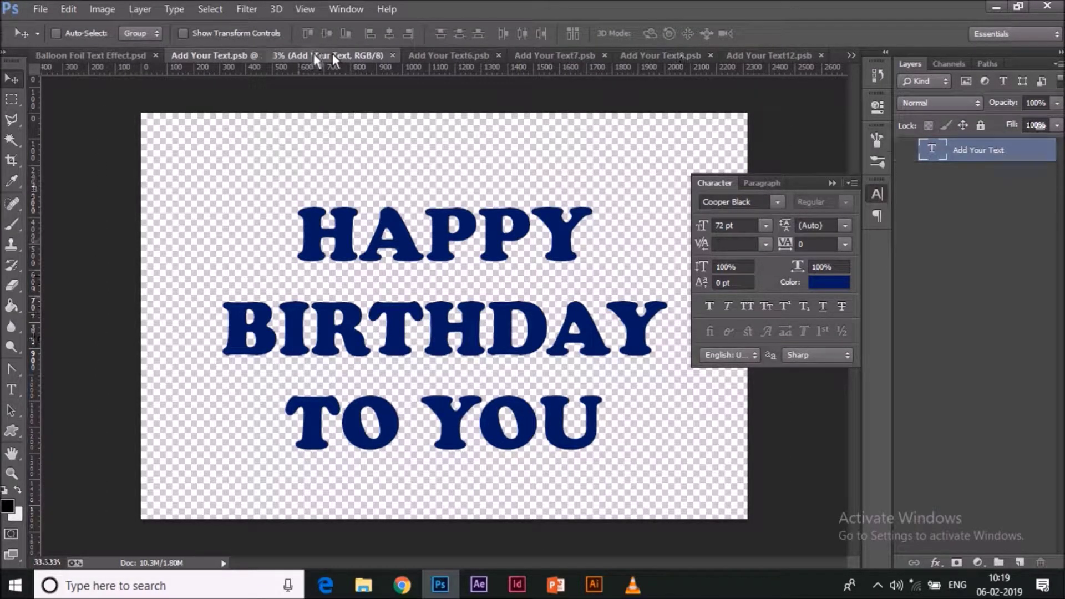
# Cycle through the open .psb documents back to Add Your Text.psb
pyautogui.hotkey('ctrl', 'Tab')
pyautogui.hotkey('ctrl', 'Tab')
pyautogui.click(244, 56)
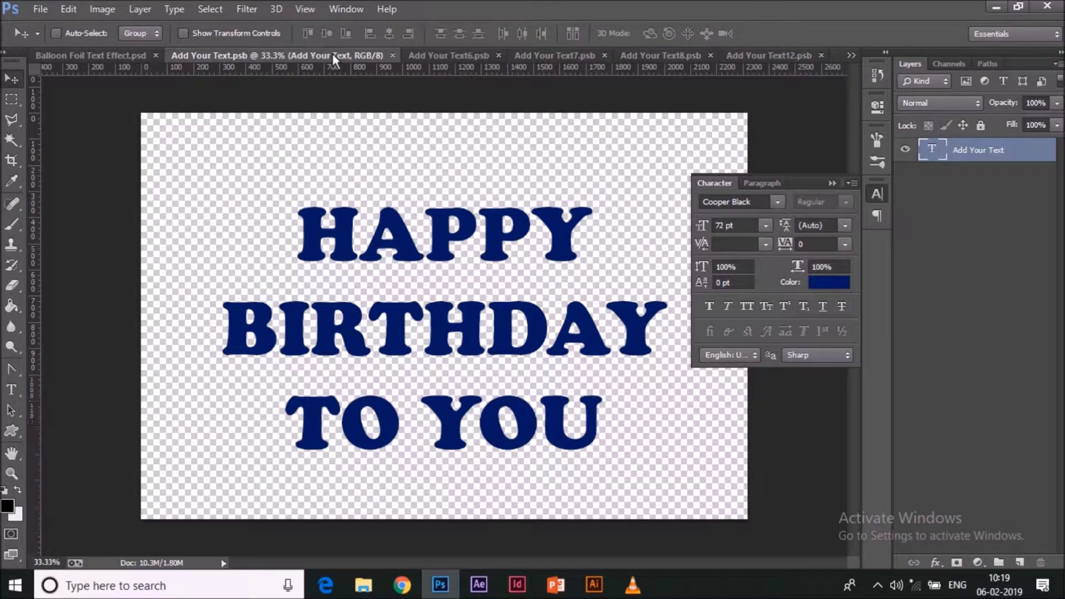
pyautogui.click(489, 54)
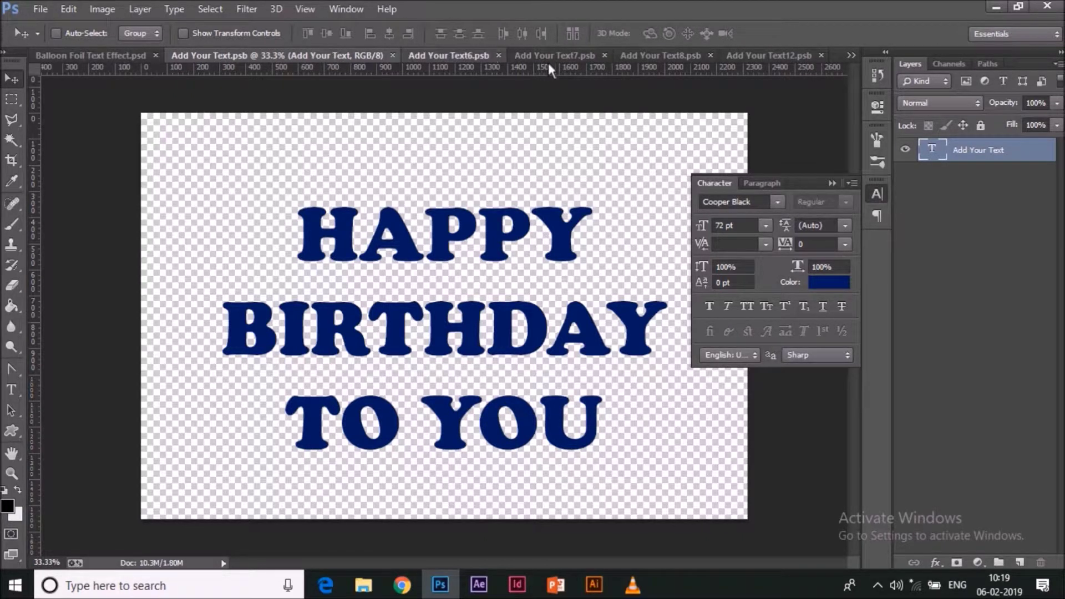
pyautogui.click(553, 56)
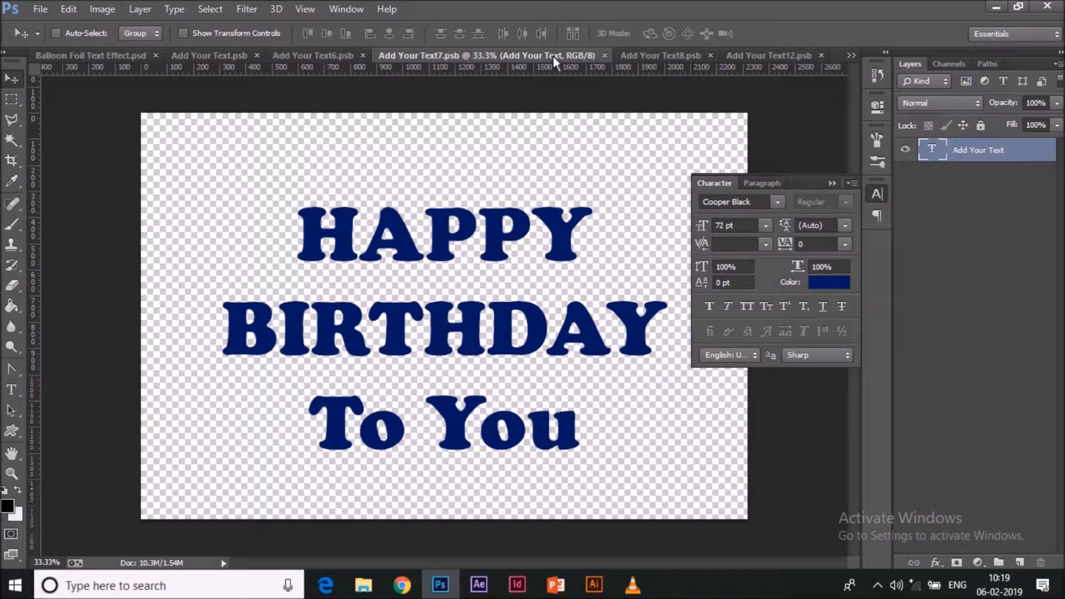
pyautogui.hotkey('ctrl', 'shift', 'Tab')
pyautogui.hotkey('ctrl', 'shift', 'Tab')
pyautogui.click(11, 390)
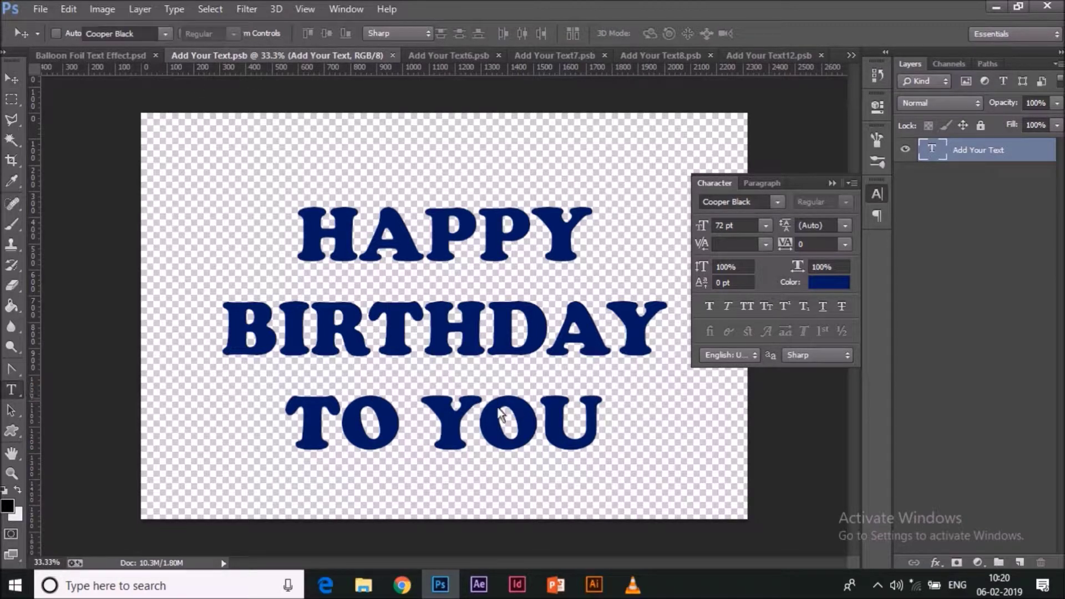
# Change the TO YOU line to 'To You' and commit the edit
pyautogui.click(340, 427)
pyautogui.moveTo(340, 429); pyautogui.dragTo(392, 436)
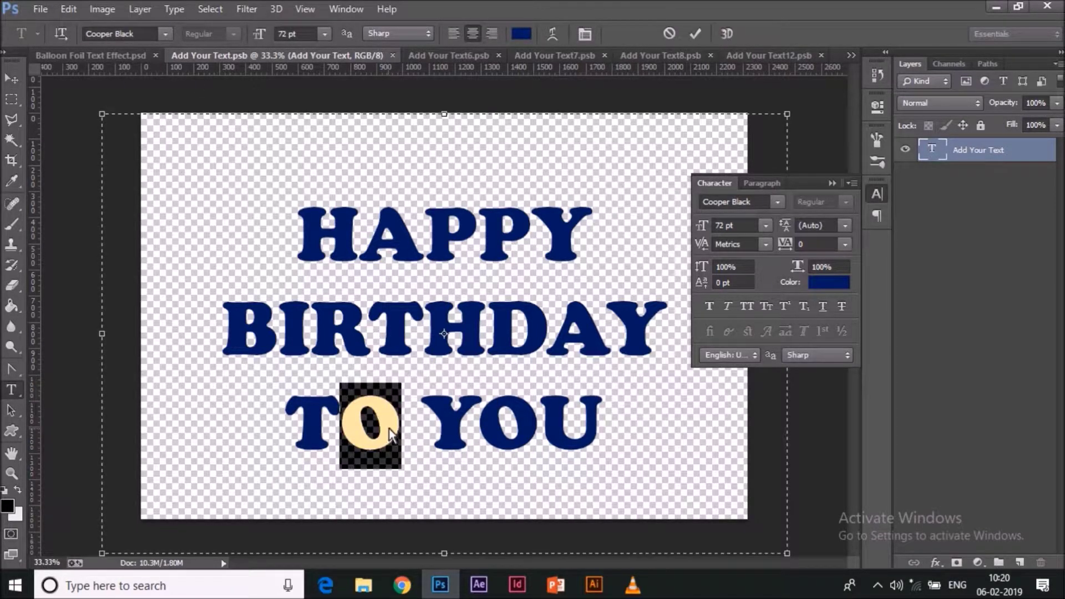
pyautogui.write('o')
pyautogui.click(472, 429)
pyautogui.moveTo(583, 426); pyautogui.dragTo(626, 420)
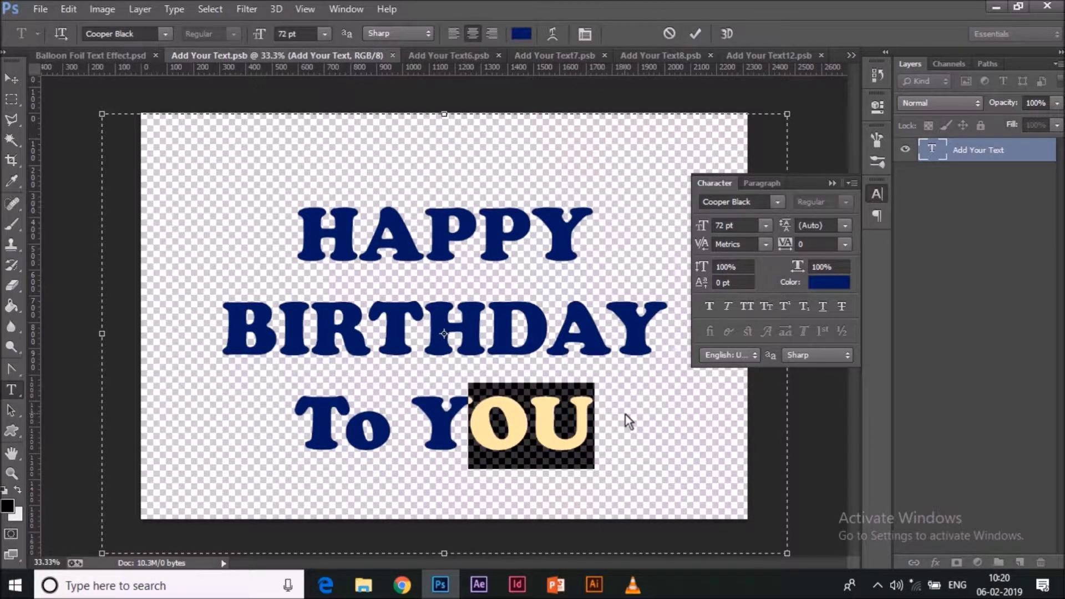
pyautogui.write('ou')
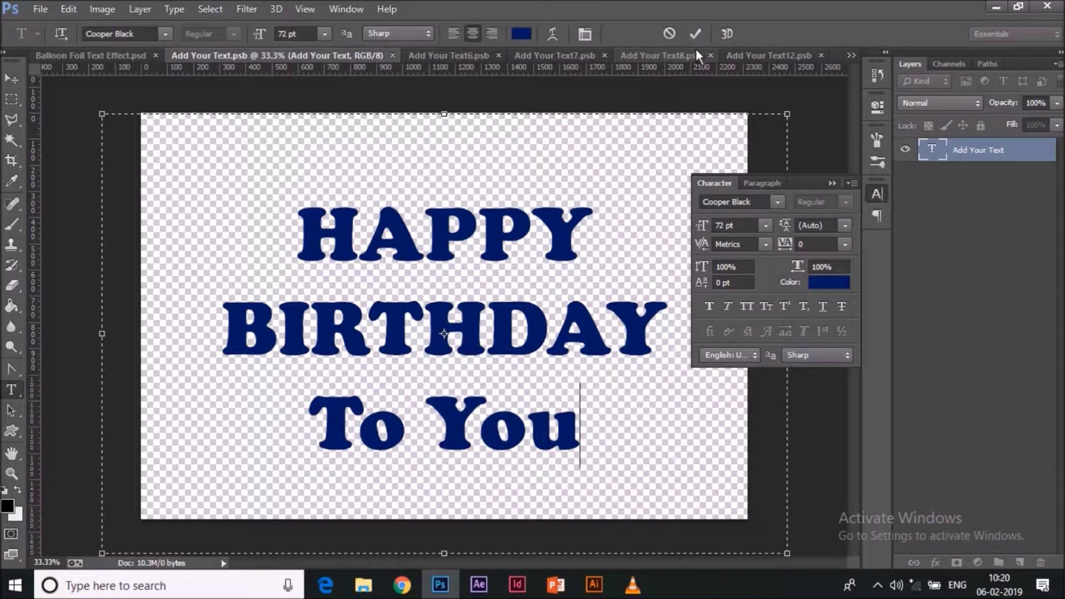
pyautogui.click(696, 34)
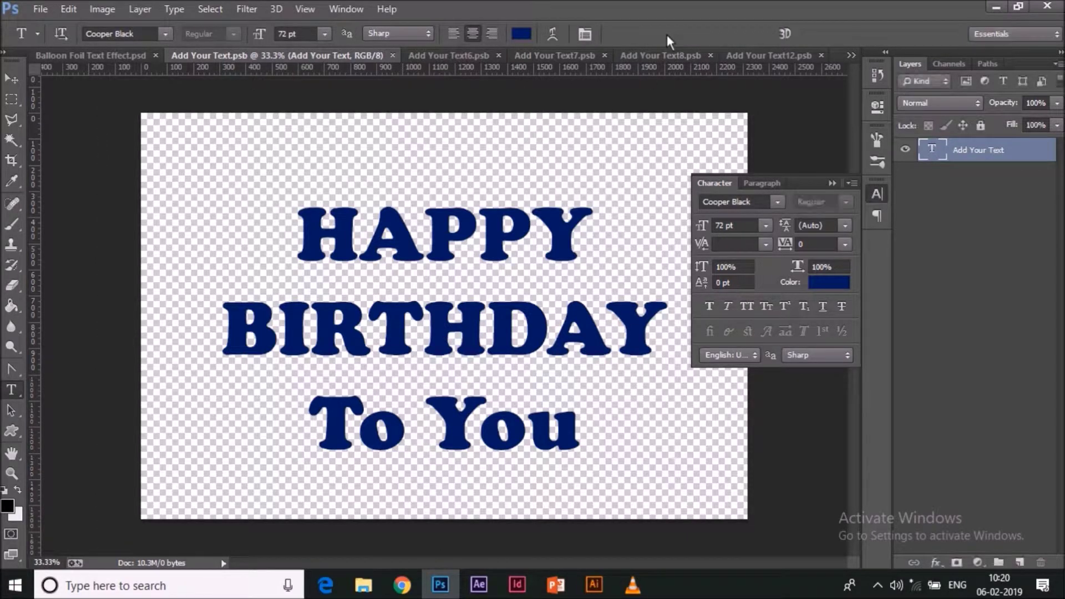
# Set Add Your Text8's text to Cooper Black at 72 pt
pyautogui.click(669, 56)
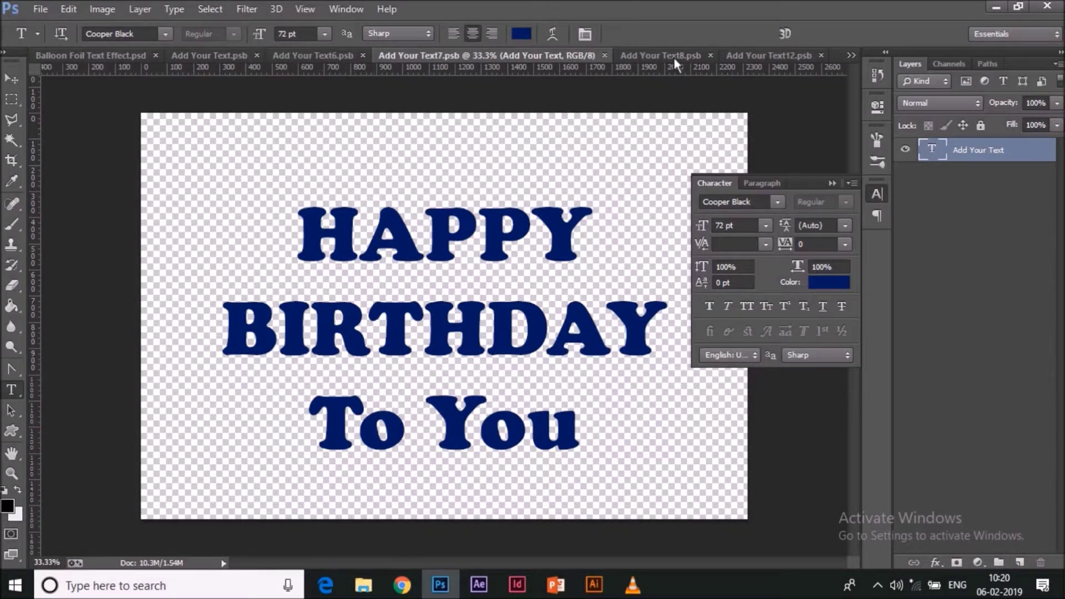
pyautogui.click(347, 355)
pyautogui.hotkey('ctrl', 'a')
pyautogui.click(122, 36)
pyautogui.write('cop')
pyautogui.click(165, 34)
pyautogui.click(169, 65)
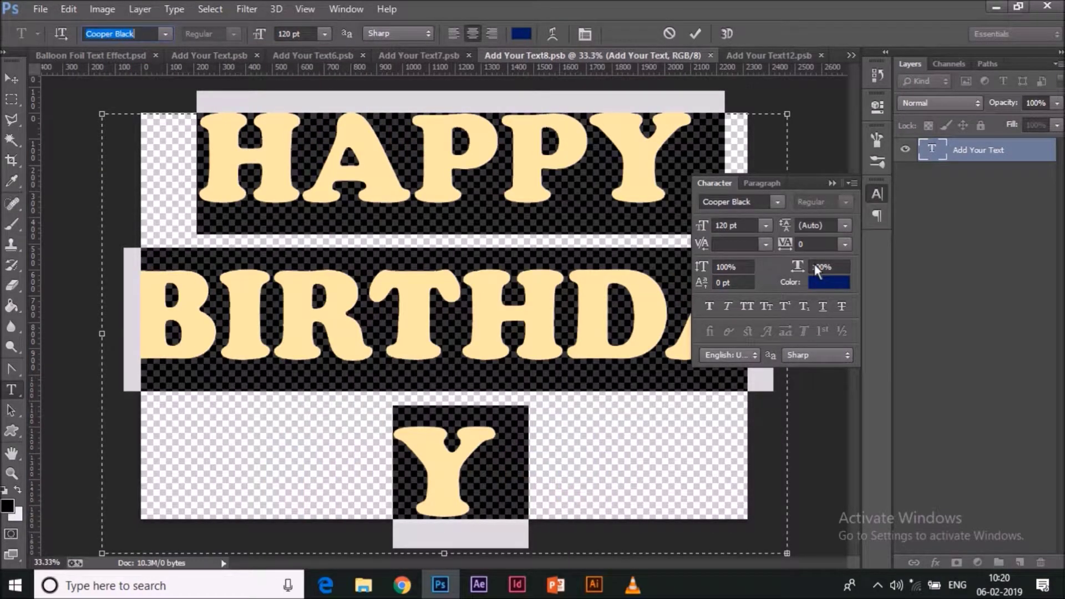
pyautogui.click(281, 37)
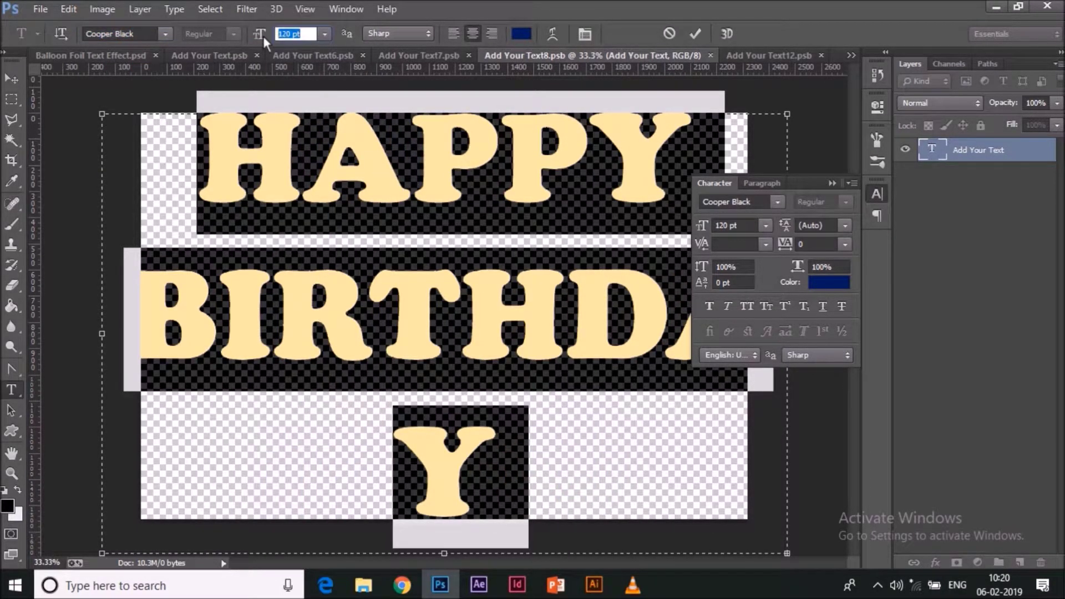
pyautogui.write('72')
pyautogui.click(295, 239)
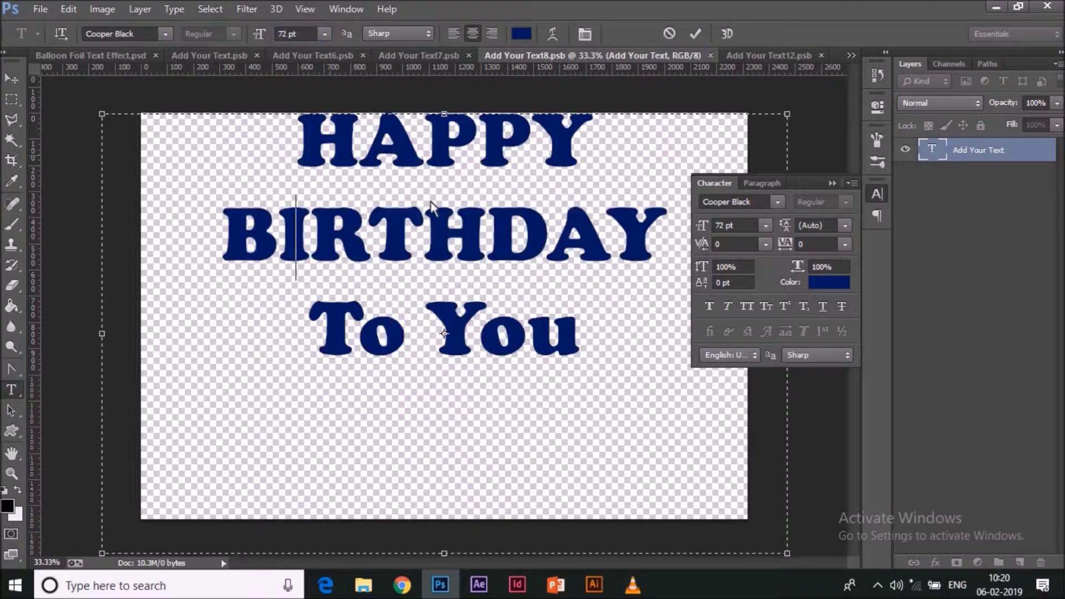
pyautogui.click(695, 32)
# Set Add Your Text12's text to Cooper Black at 72 pt
pyautogui.click(767, 56)
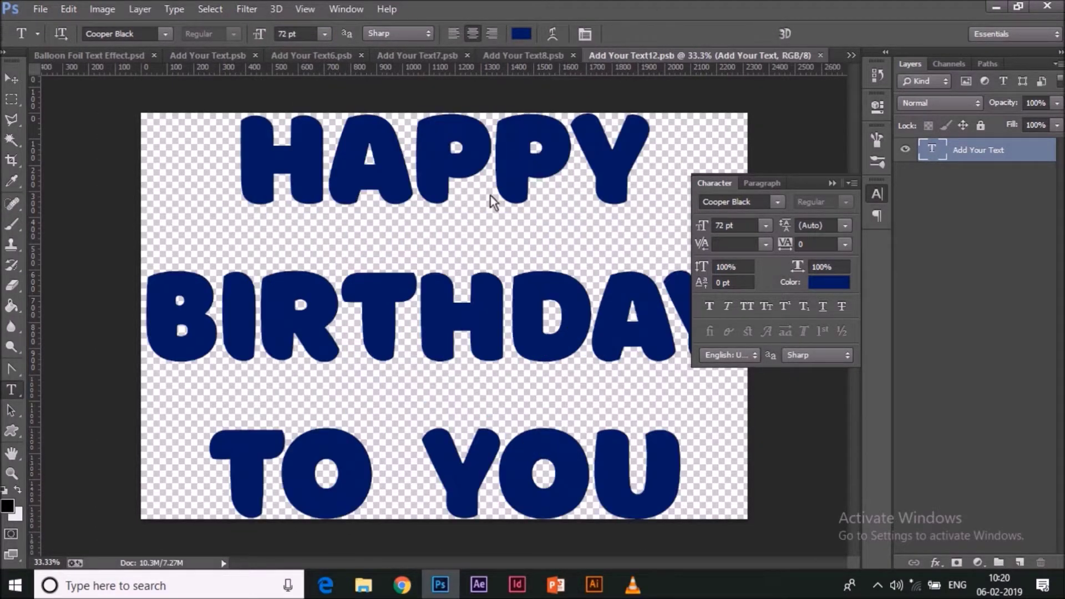
pyautogui.click(152, 32)
pyautogui.write('Co')
pyautogui.click(166, 34)
pyautogui.scroll(1, 172, 83)
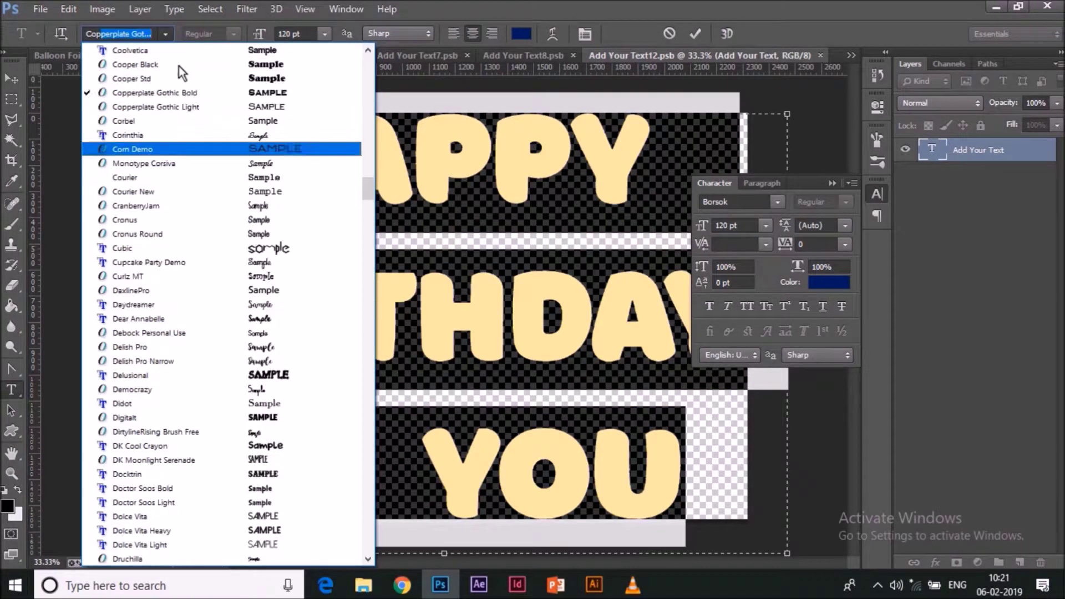
pyautogui.click(179, 65)
pyautogui.click(285, 33)
pyautogui.write('72')
# Capitalize Happy and Birthday to HAPPY and BIRTHDAY, and commit the text
pyautogui.moveTo(371, 143); pyautogui.dragTo(608, 155)
pyautogui.write('APPY')
pyautogui.moveTo(320, 237); pyautogui.dragTo(641, 238)
pyautogui.write('IRTHDAY')
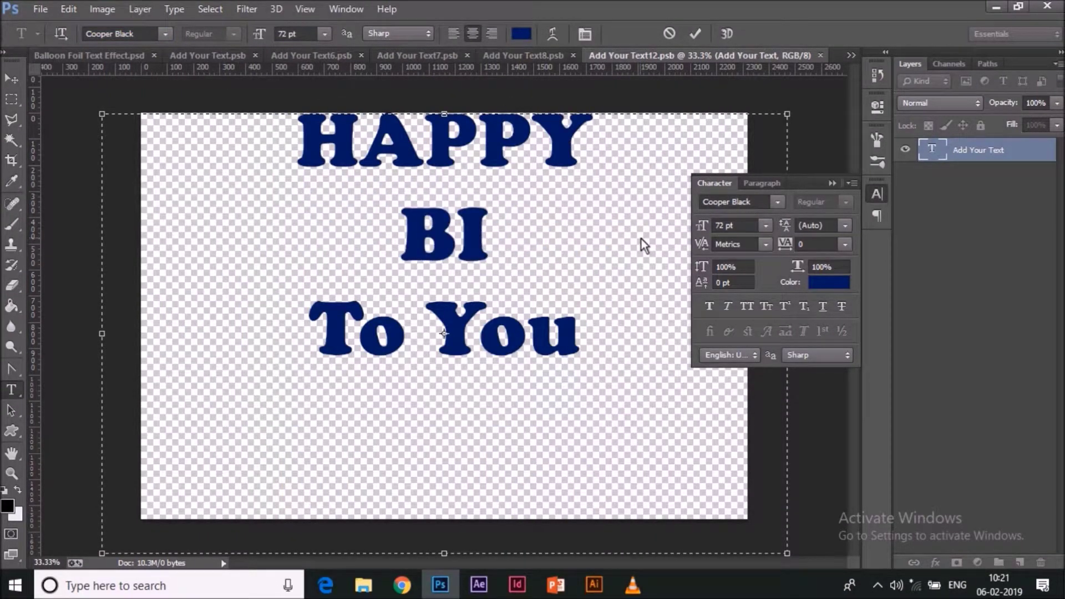
pyautogui.click(695, 34)
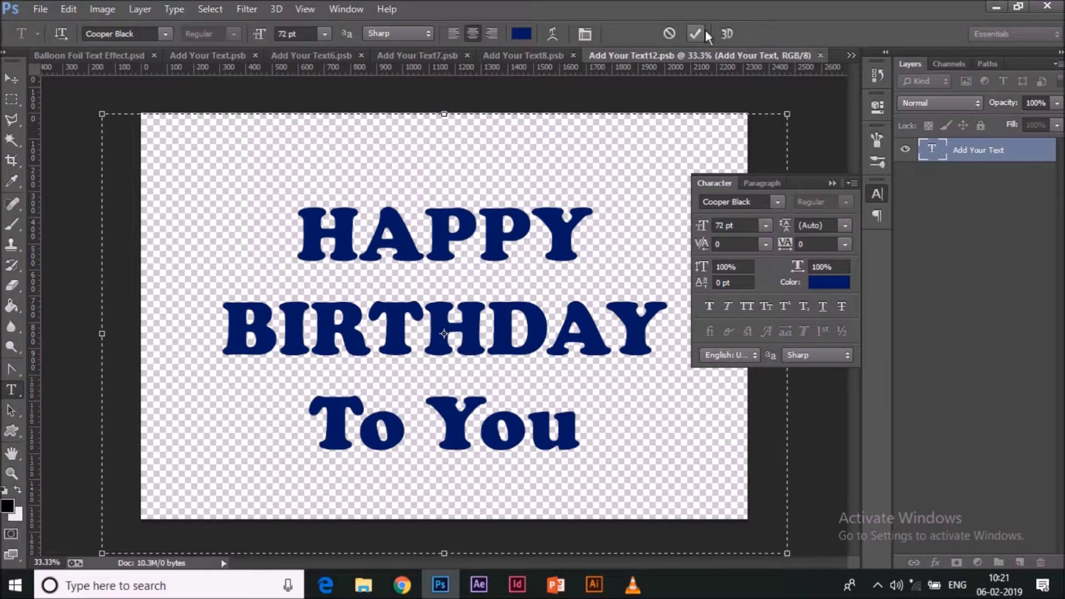
# Set Add Your Text9's text to Cooper Black at 72 pt and return to the Move tool
pyautogui.click(851, 55)
pyautogui.click(885, 165)
pyautogui.click(347, 232)
pyautogui.hotkey('ctrl', 'a')
pyautogui.click(132, 37)
pyautogui.click(165, 34)
pyautogui.click(167, 79)
pyautogui.click(261, 35)
pyautogui.write('72')
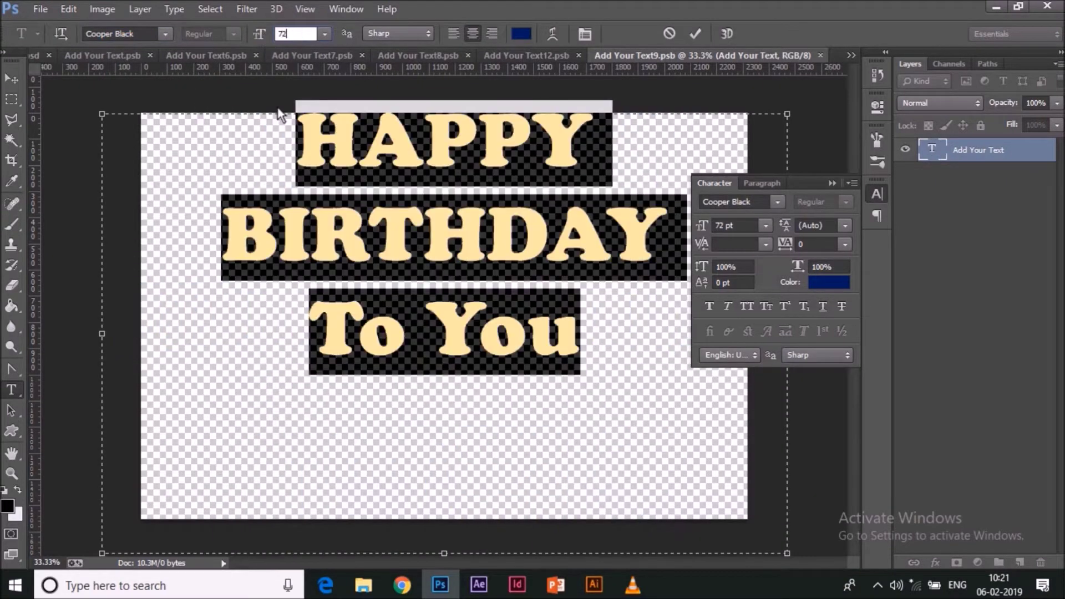
pyautogui.press('Return')
pyautogui.click(695, 34)
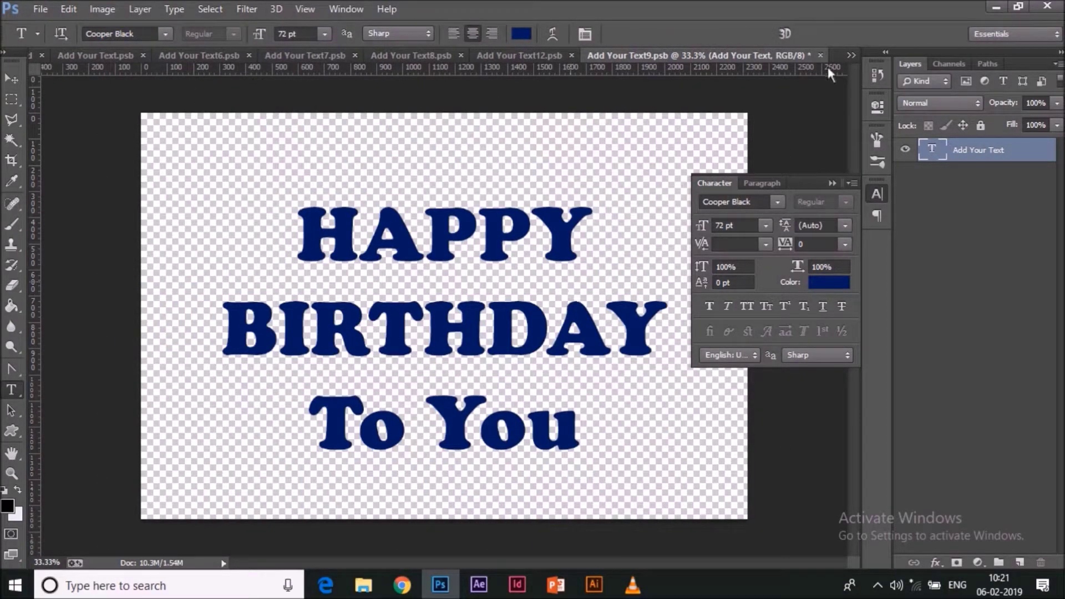
pyautogui.press('v')
pyautogui.click(850, 55)
# Scale the Text Effect group to about 156%, close the Character panel, and collapse the group
pyautogui.click(888, 59)
pyautogui.hotkey('ctrl', 't')
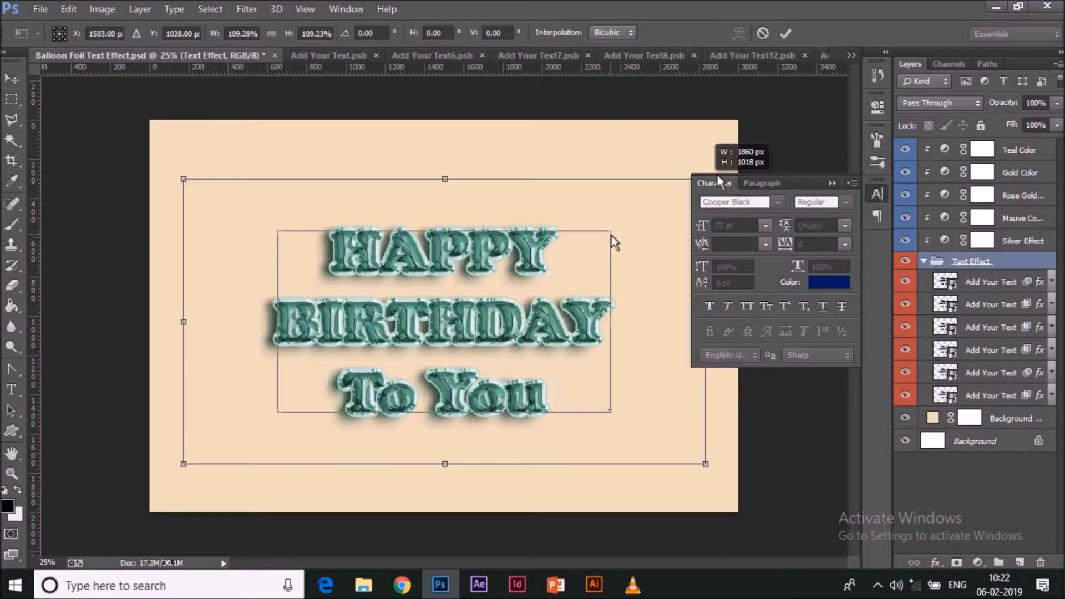
pyautogui.press('Return')
pyautogui.moveTo(718, 178); pyautogui.dragTo(718, 172)
pyautogui.click(791, 38)
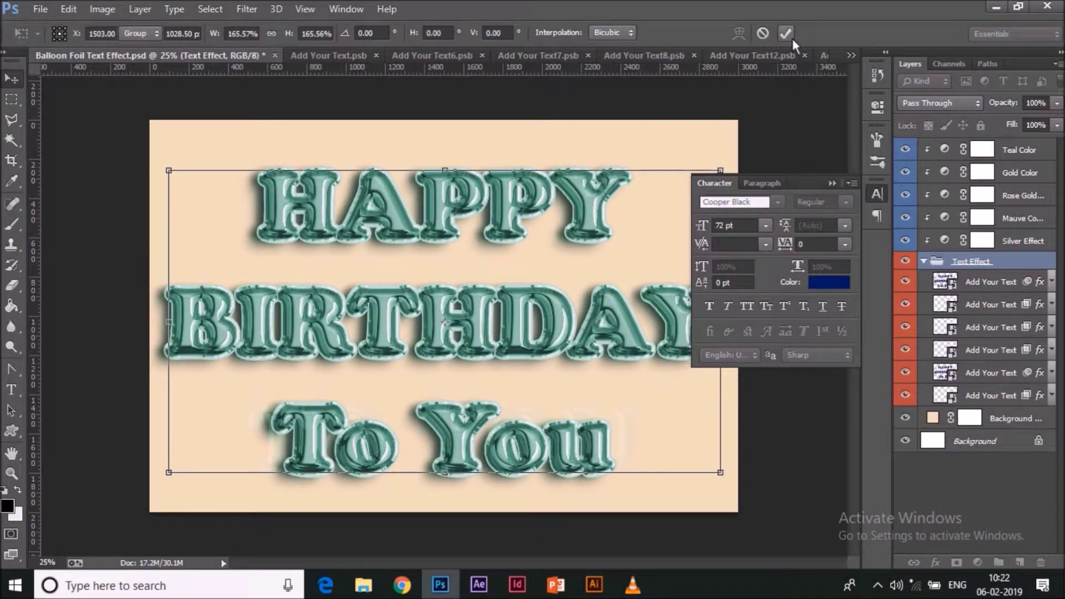
pyautogui.click(833, 182)
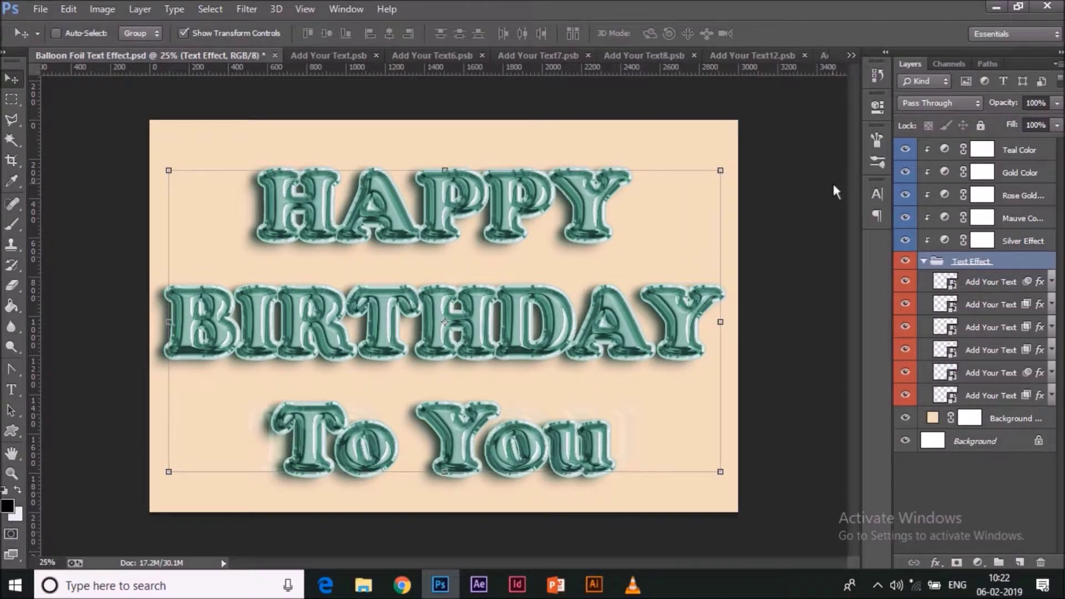
pyautogui.click(234, 31)
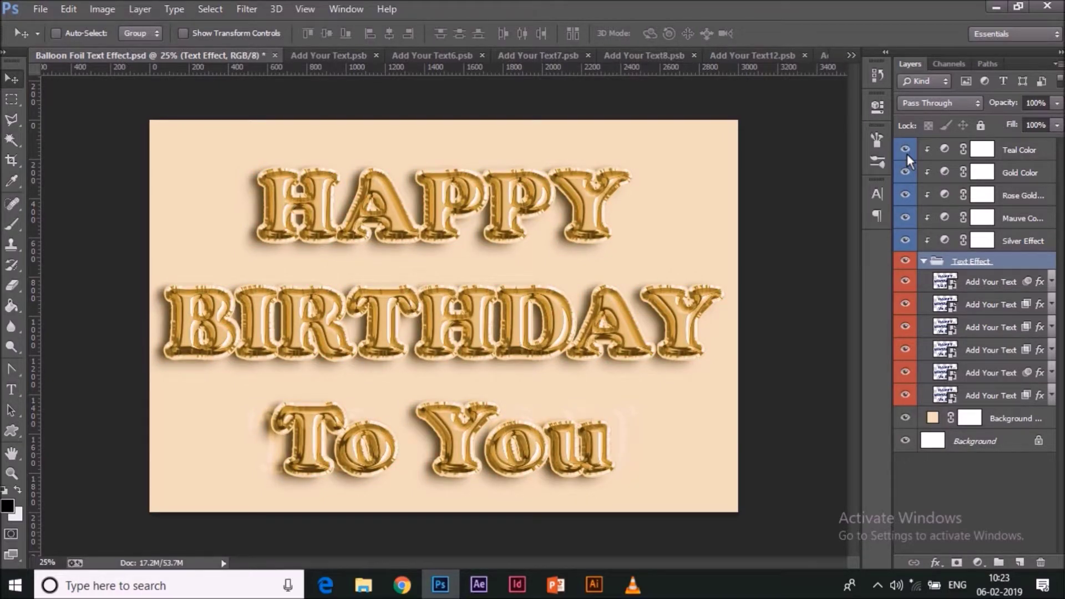
pyautogui.click(924, 261)
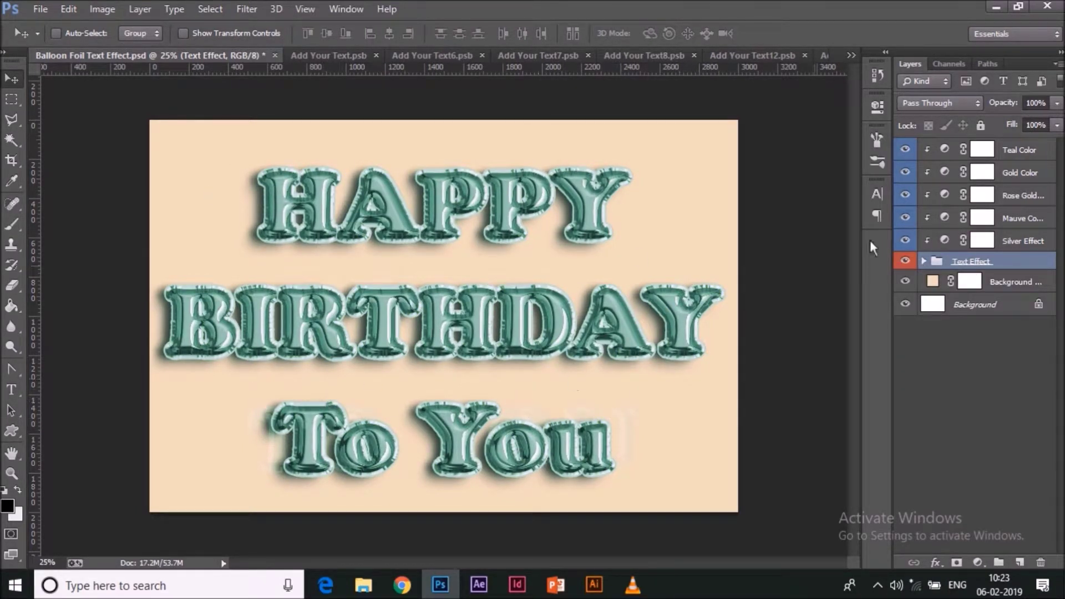
pyautogui.click(347, 57)
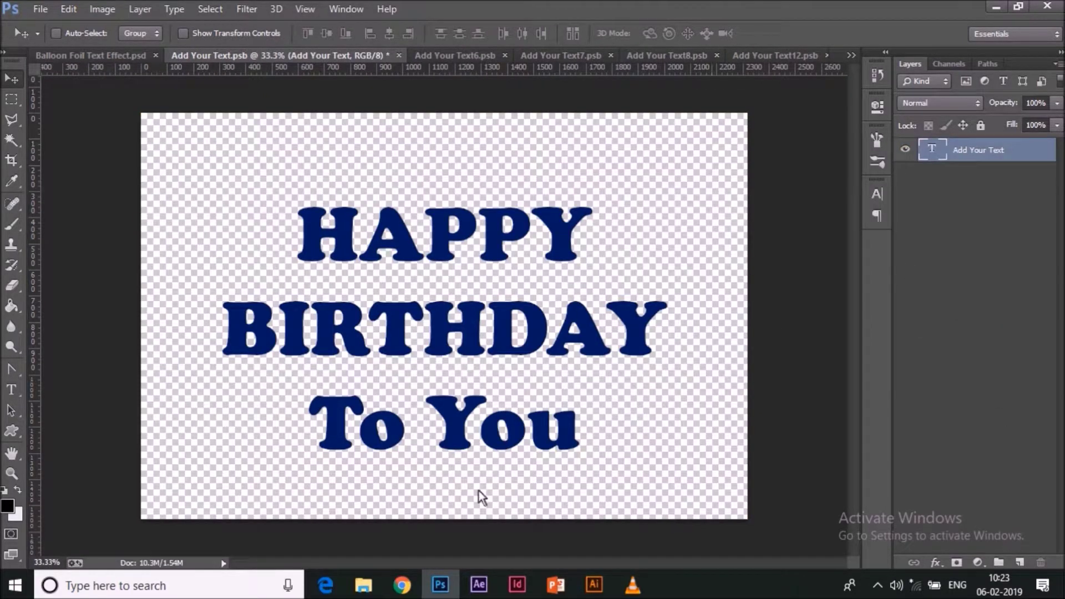
# Choose the Custom Shape tool with the paw print shape
pyautogui.click(12, 430)
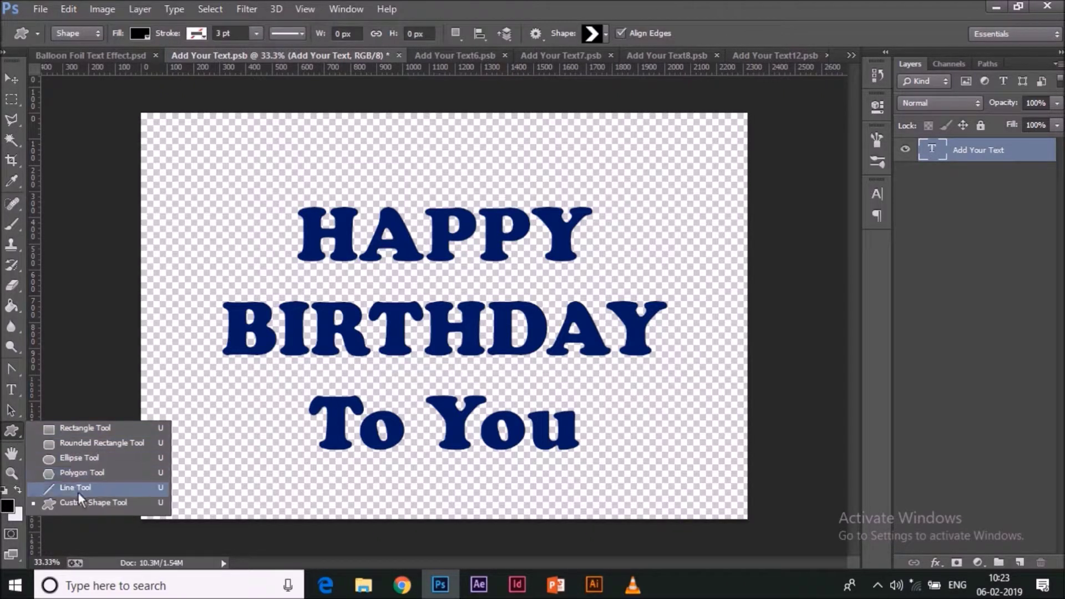
pyautogui.click(81, 503)
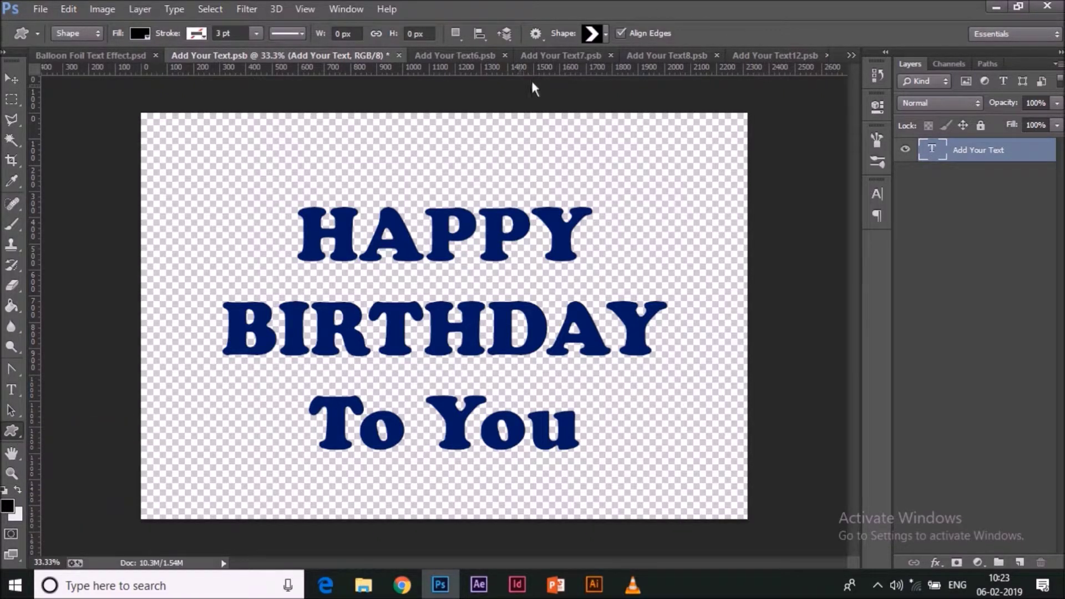
pyautogui.click(606, 35)
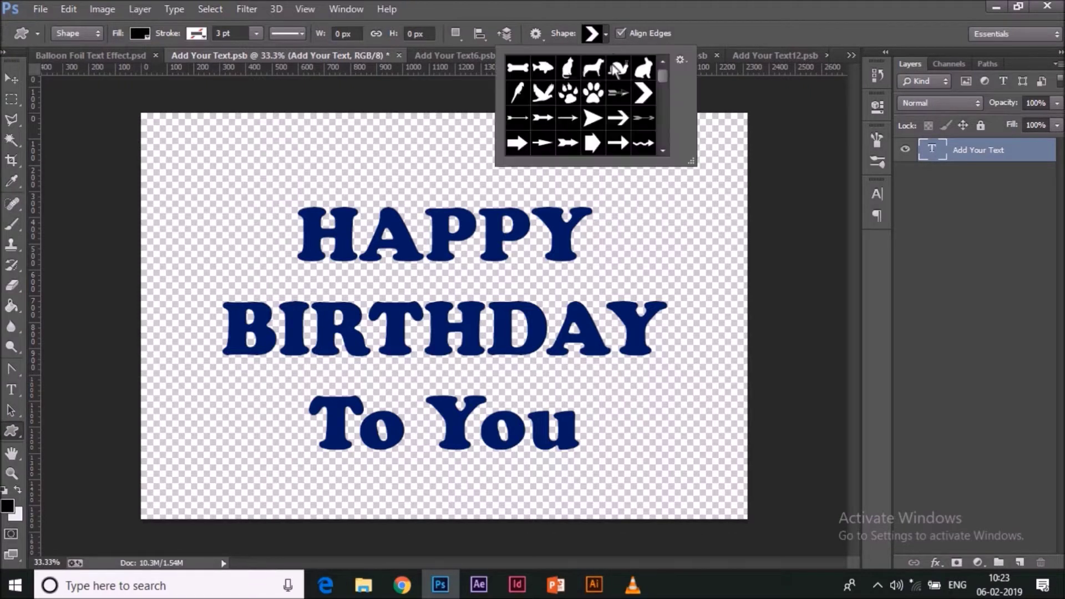
pyautogui.click(594, 93)
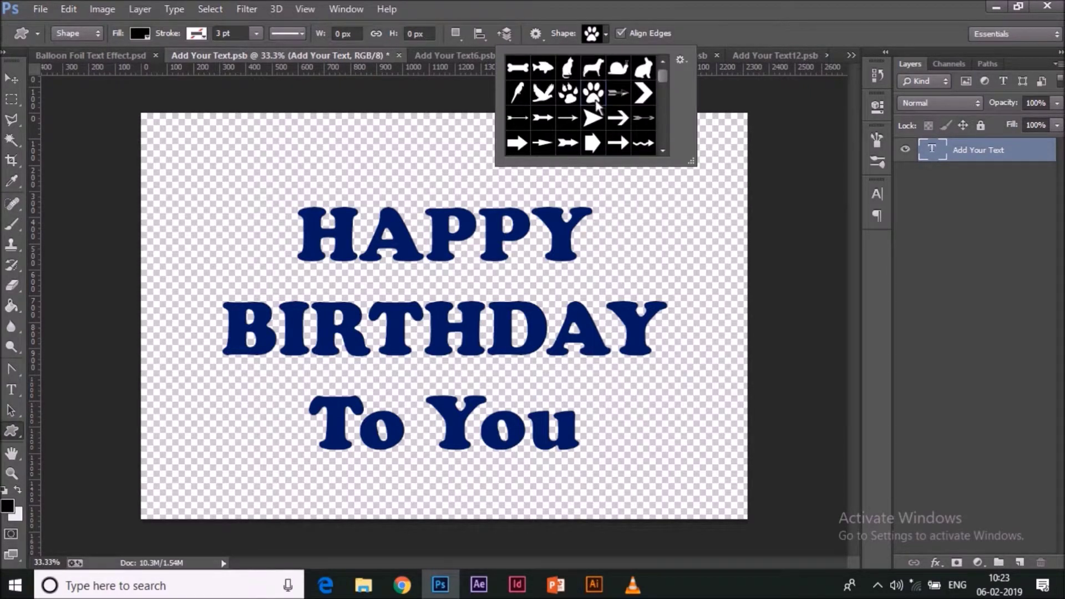
pyautogui.press('Return')
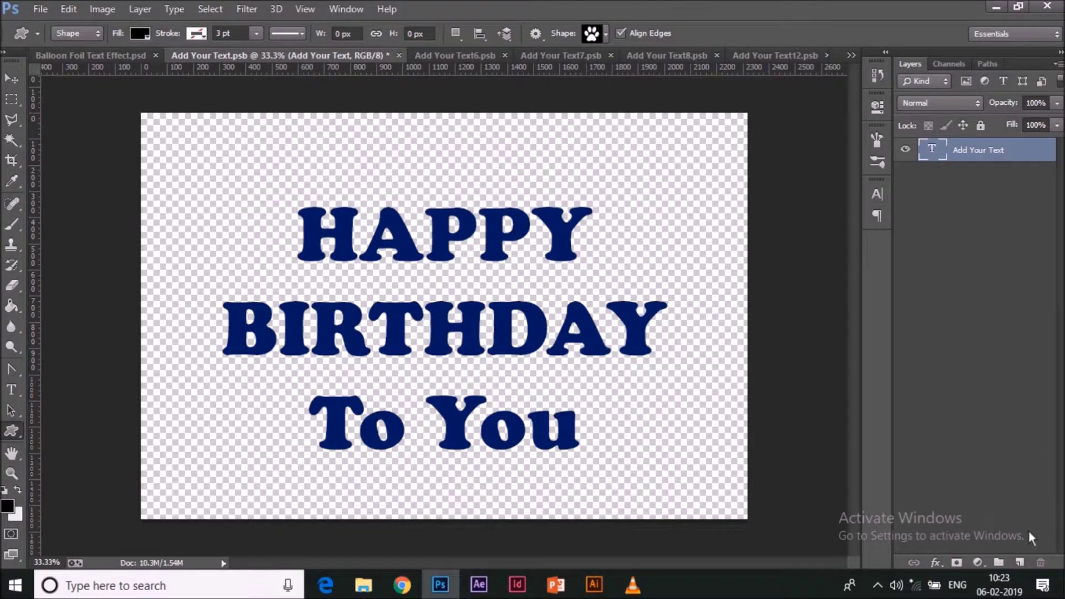
# Hide the birthday text layer and draw a black paw print near the canvas centre
pyautogui.click(1020, 562)
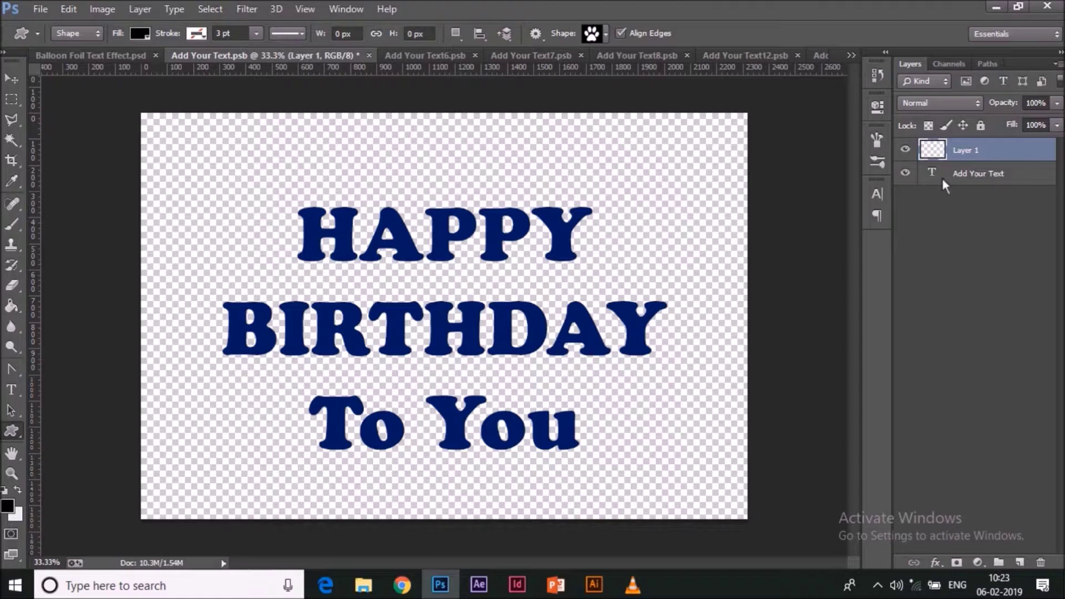
pyautogui.click(909, 176)
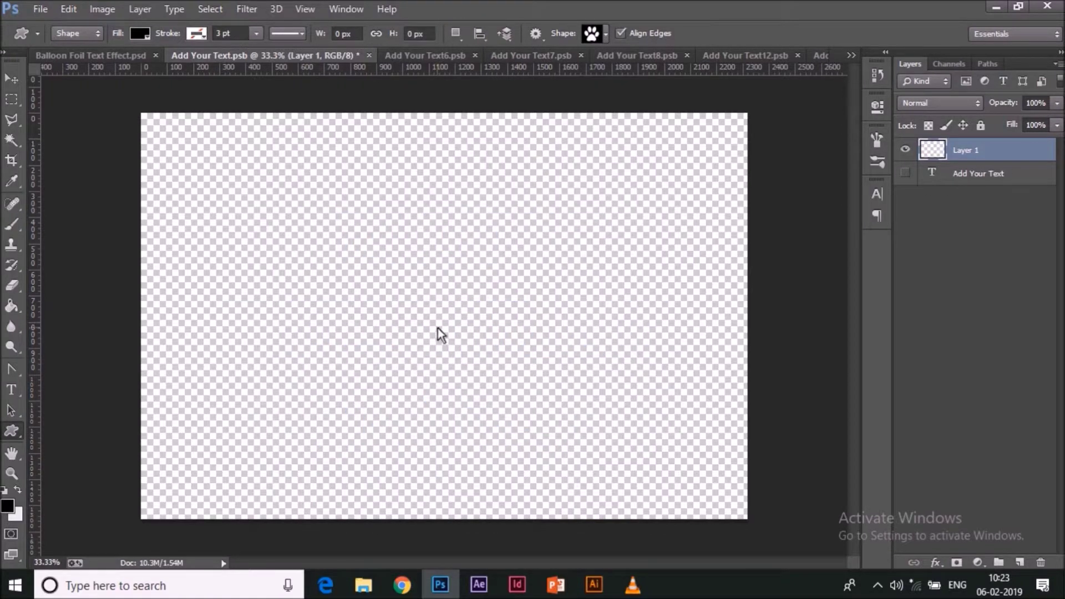
pyautogui.moveTo(438, 328); pyautogui.dragTo(596, 425)
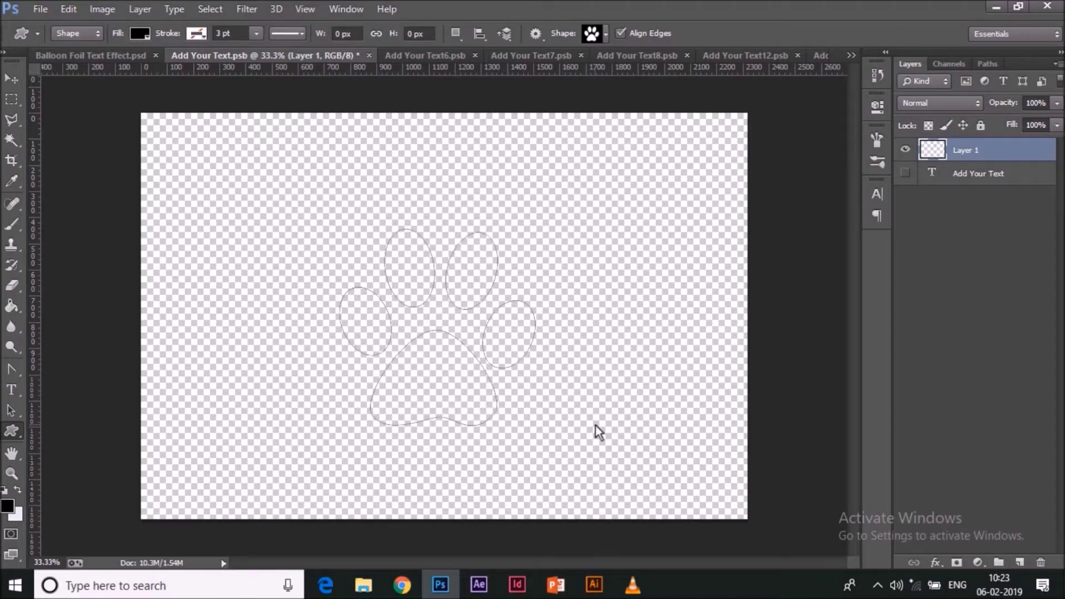
pyautogui.click(11, 82)
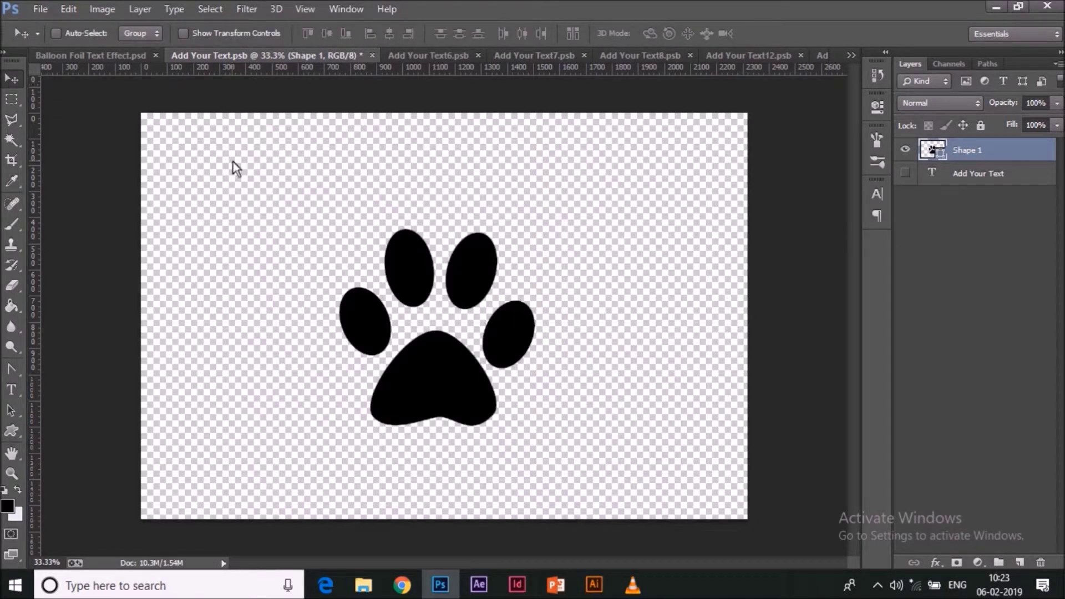
# Centre the paw print on the Add Your Text canvas and save the document
pyautogui.hotkey('ctrl', 'a')
pyautogui.click(327, 34)
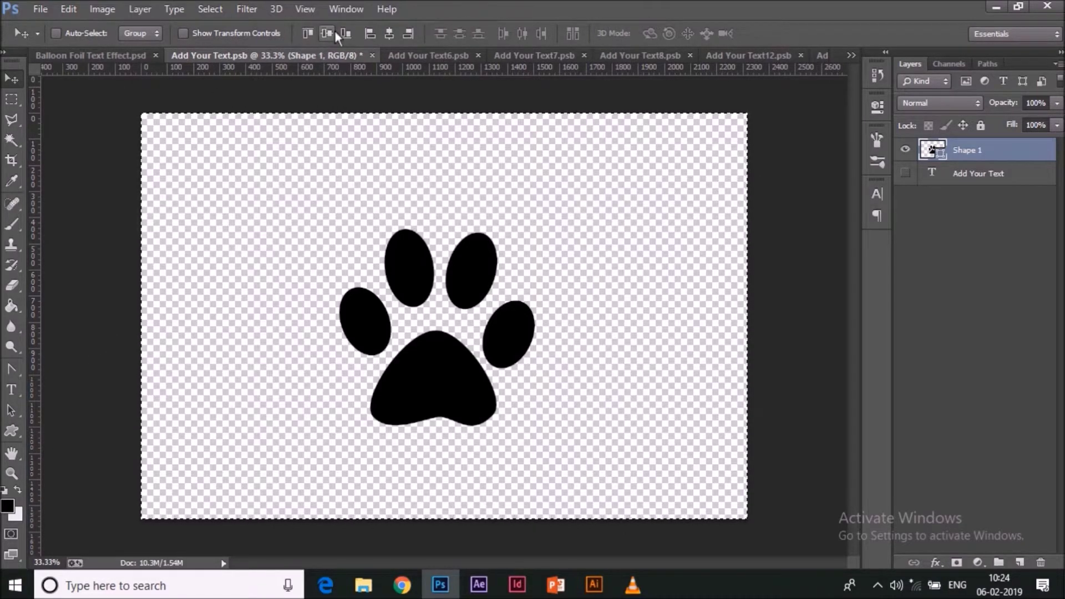
pyautogui.click(390, 34)
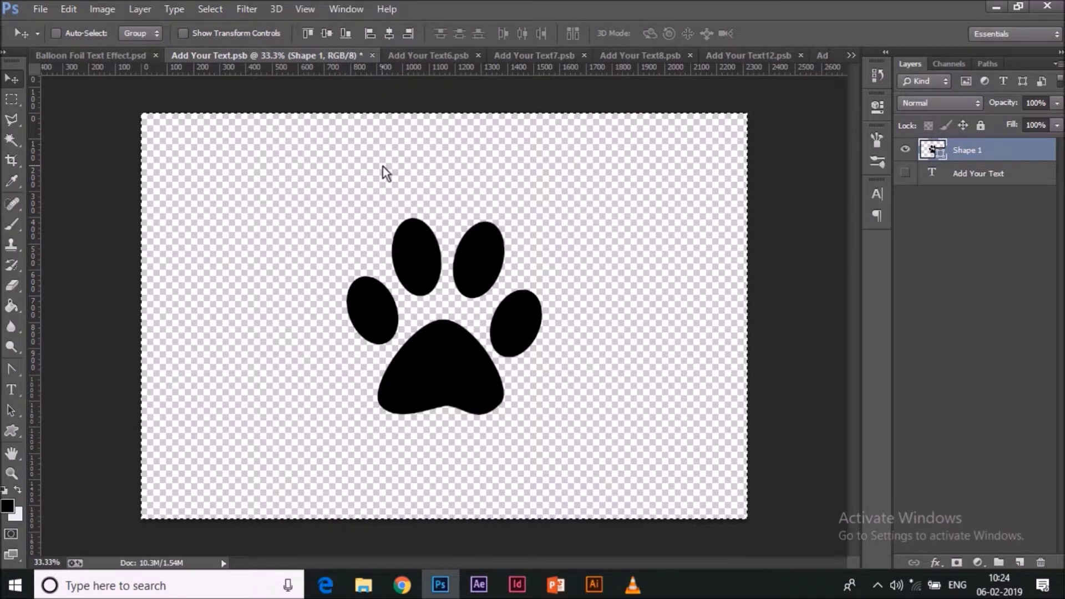
pyautogui.hotkey('ctrl', 'd')
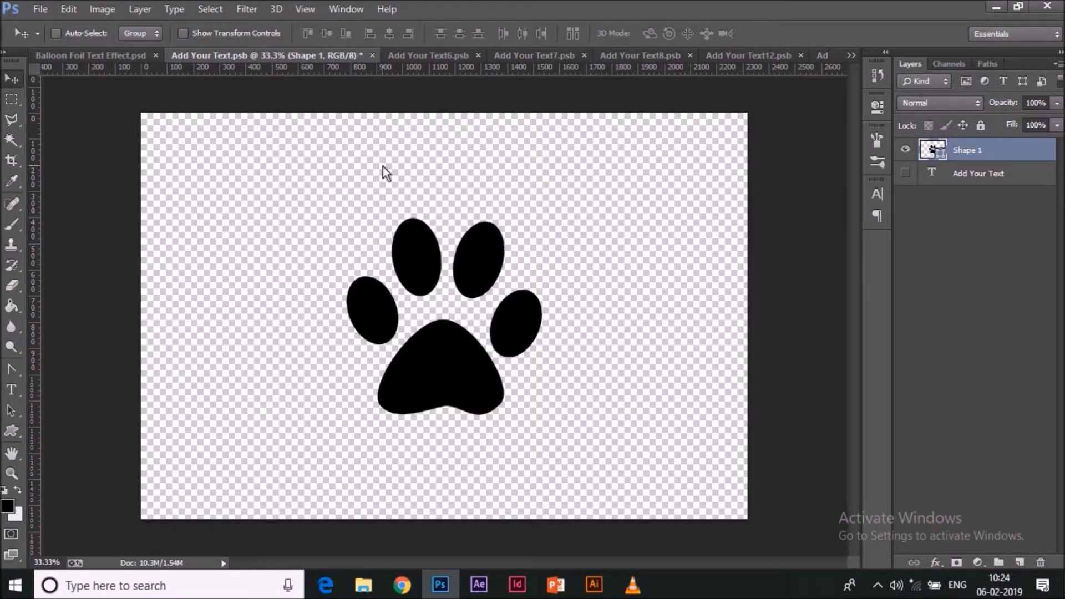
pyautogui.hotkey('ctrl', 's')
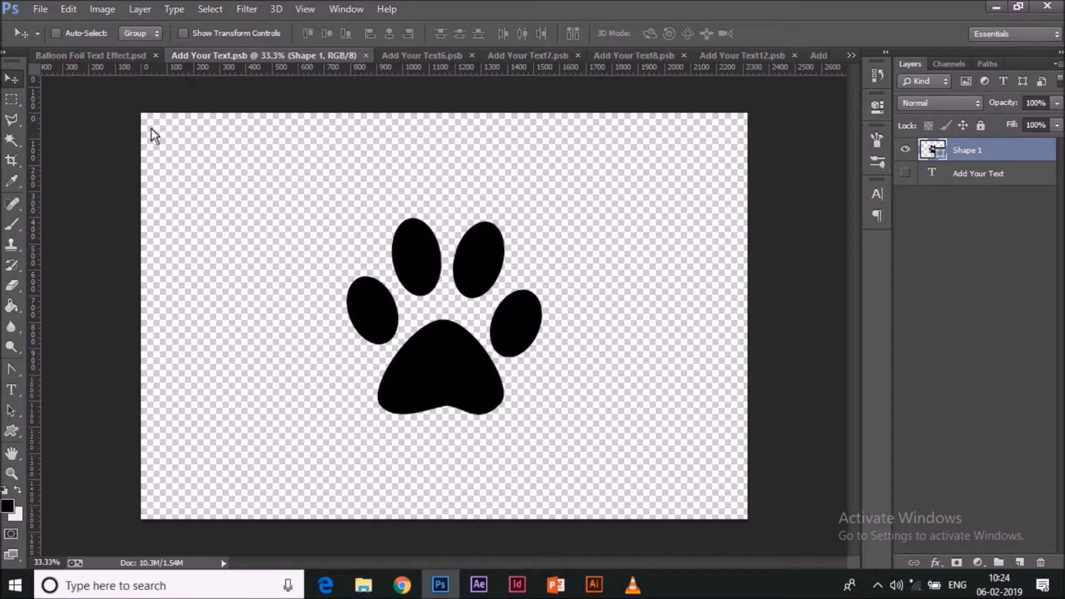
# Copy the paw print into Add Your Text6 and centre it on the canvas
pyautogui.moveTo(422, 261); pyautogui.dragTo(450, 310)
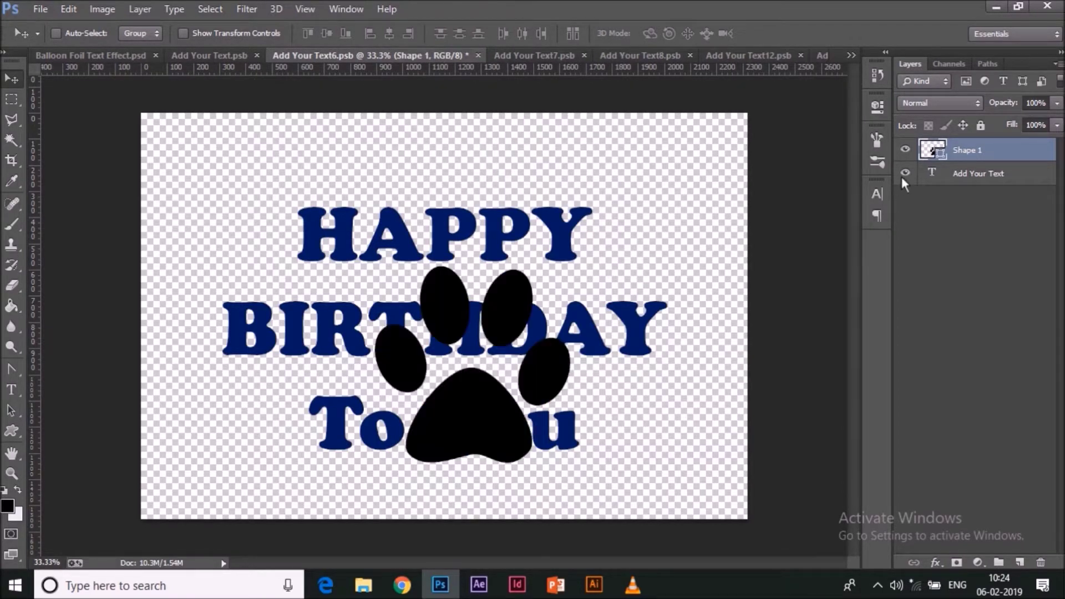
pyautogui.hotkey('ctrl', 'a')
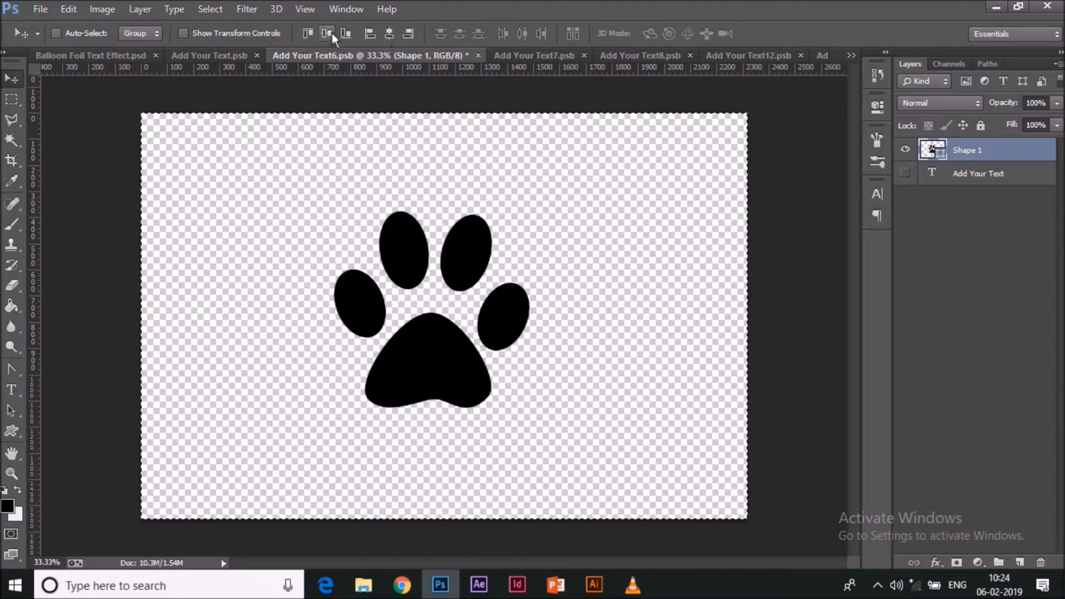
pyautogui.click(390, 33)
pyautogui.click(327, 33)
# Copy the paw print into Add Your Text7, hide its birthday text, and centre it
pyautogui.moveTo(488, 256); pyautogui.dragTo(516, 305)
pyautogui.click(905, 173)
pyautogui.hotkey('ctrl', 'a')
pyautogui.click(327, 33)
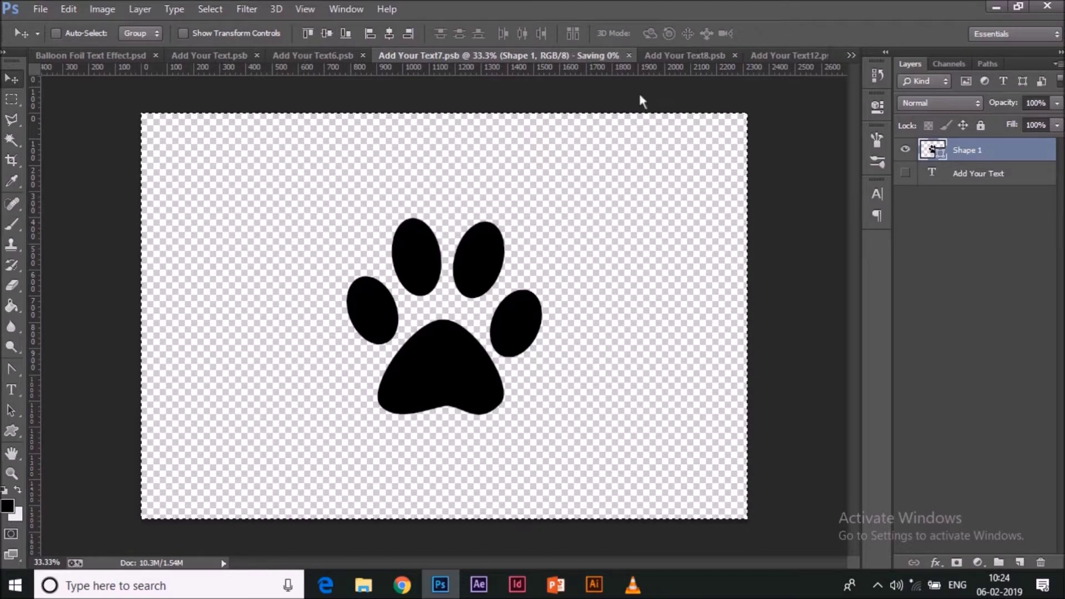
pyautogui.hotkey('ctrl', 'd')
# Copy the paw print into Add Your Text8, hide its birthday text, and centre it
pyautogui.moveTo(414, 278); pyautogui.dragTo(466, 306)
pyautogui.click(906, 172)
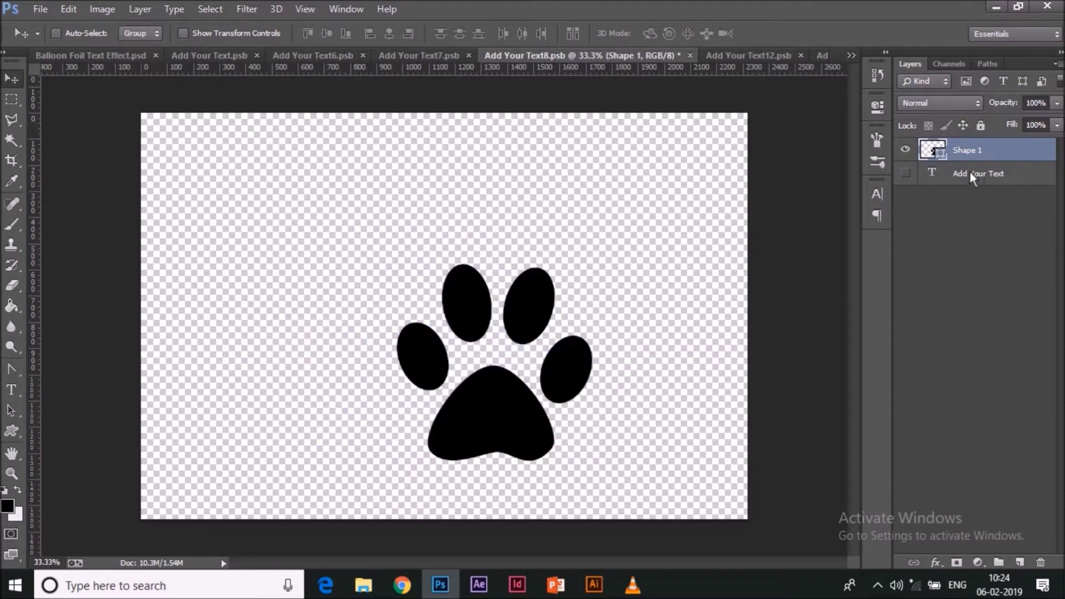
pyautogui.click(327, 33)
pyautogui.click(389, 34)
# Copy the paw print into Add Your Text12, hide its birthday text, and centre it
pyautogui.moveTo(492, 254); pyautogui.dragTo(499, 285)
pyautogui.click(906, 173)
pyautogui.click(327, 33)
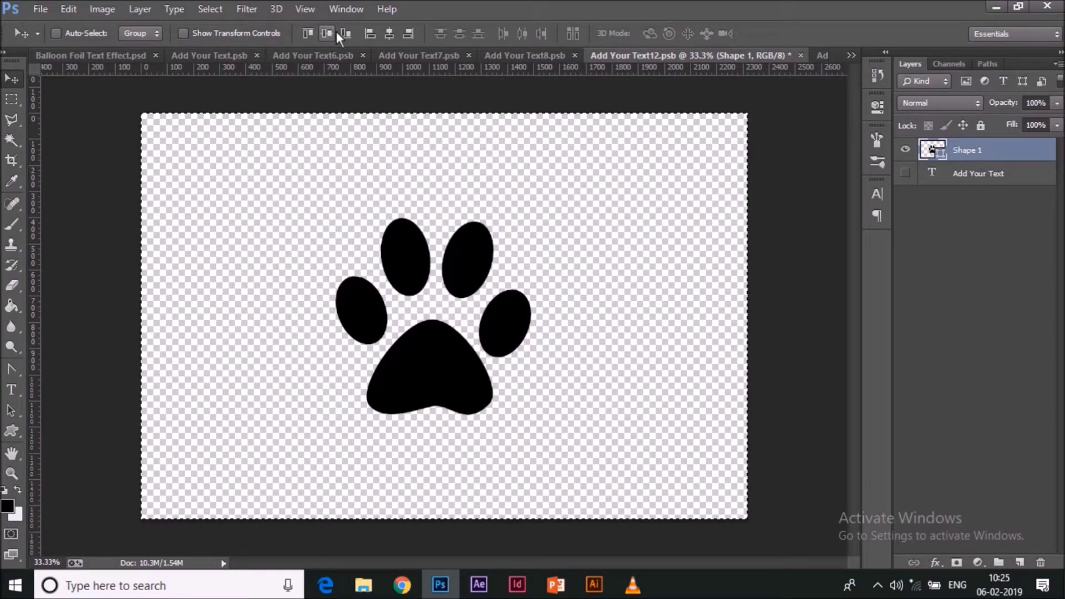